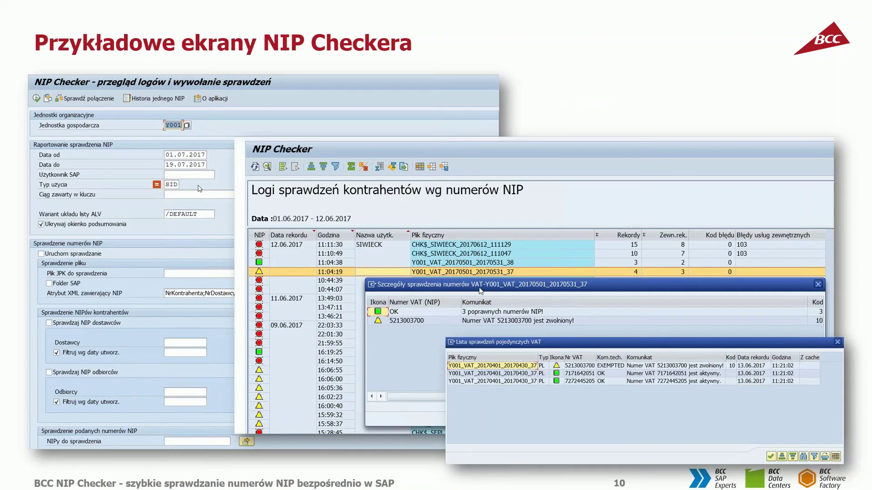
Step: Leave the PowerPoint slides for the live SAP NIP Checker log-review screen
key(alt+Tab)
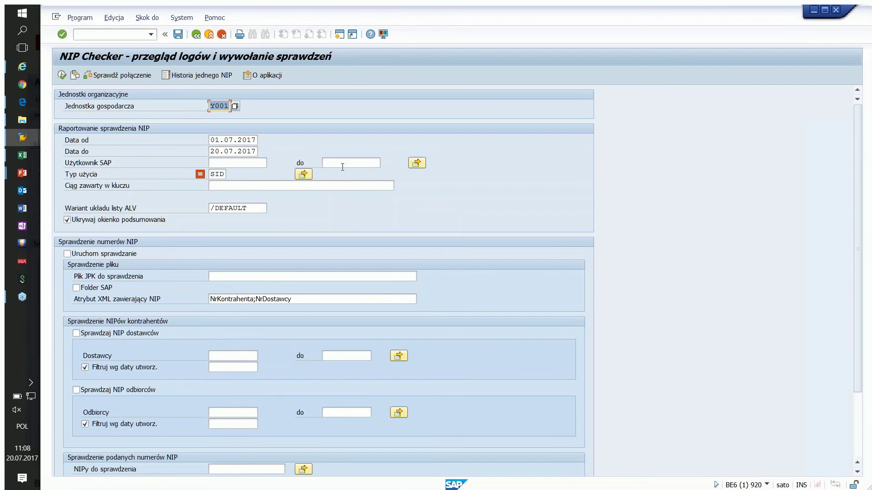
click(198, 39)
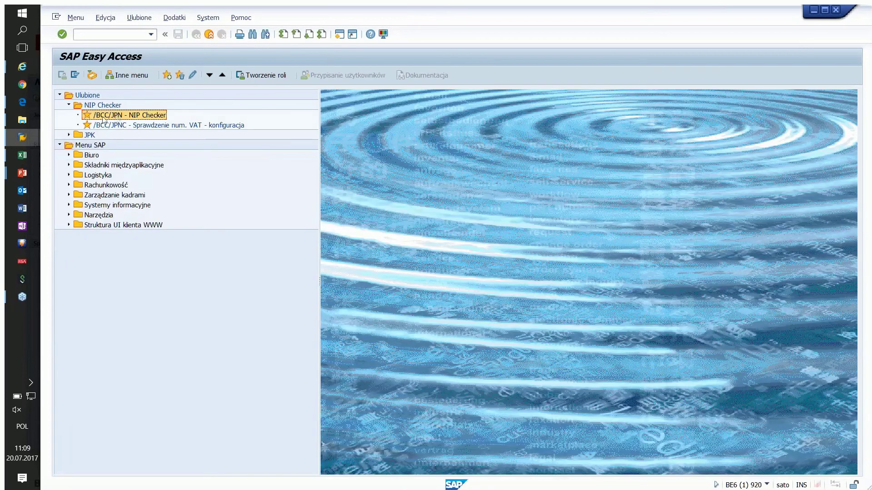
Step: Launch /BCC/JPN NIP Checker and execute the Y001 log report for 01.07.2017–20.07.2017
double_click(117, 116)
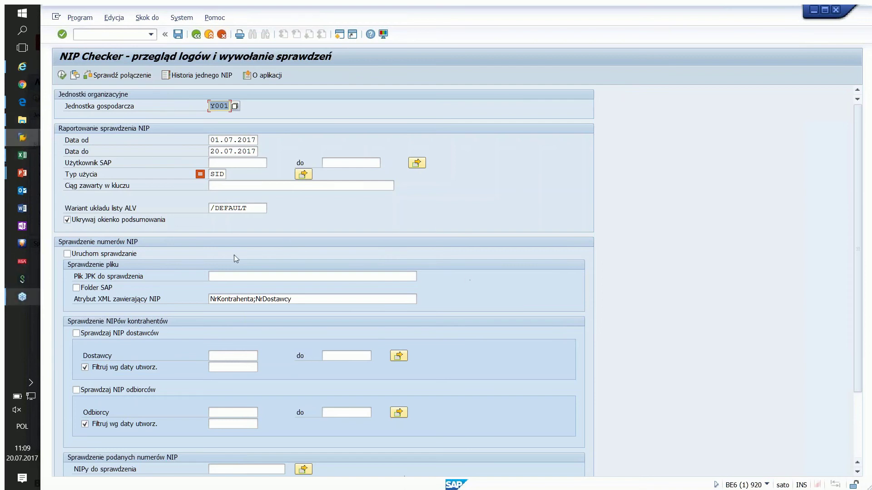
scroll(285, 355, down, 5)
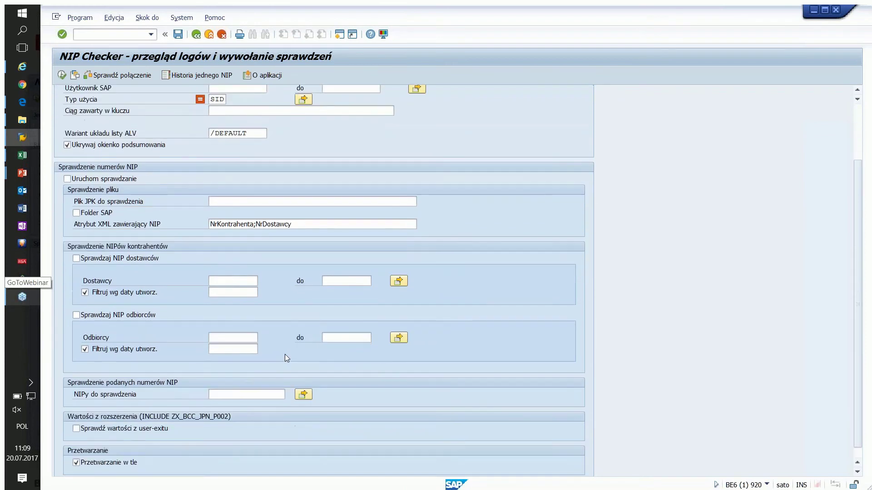
scroll(285, 353, up, 5)
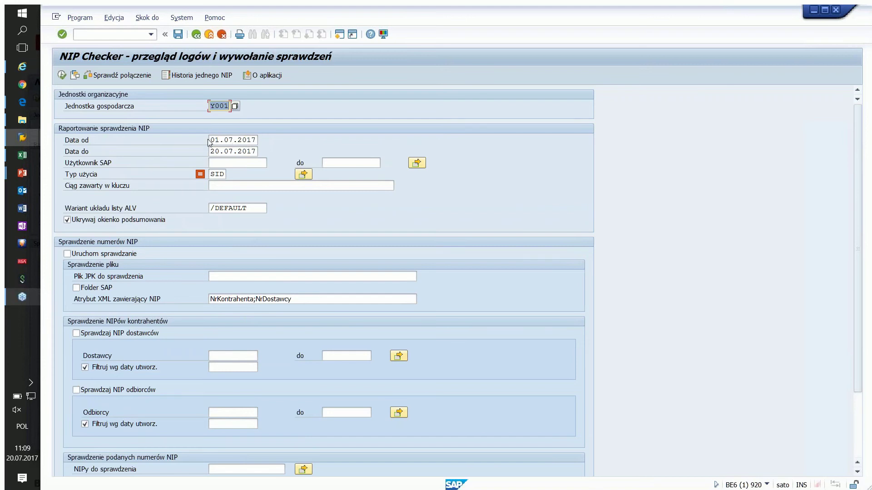
key(Tab)
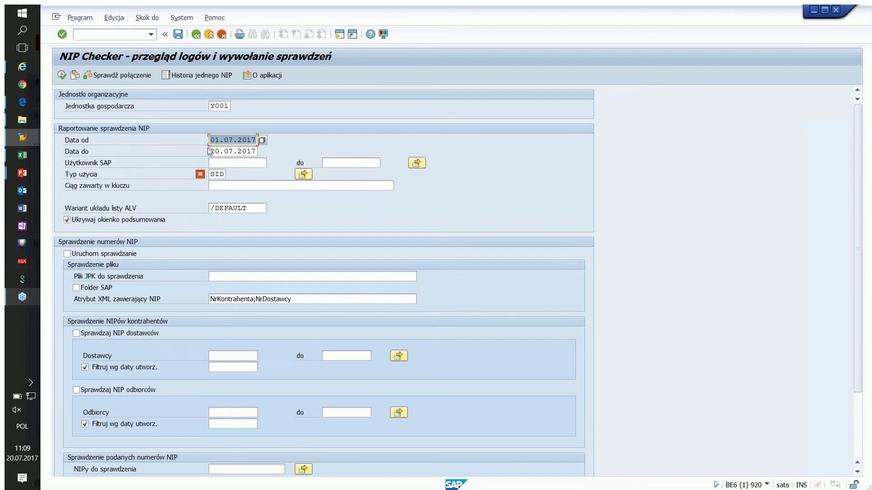
key(Tab)
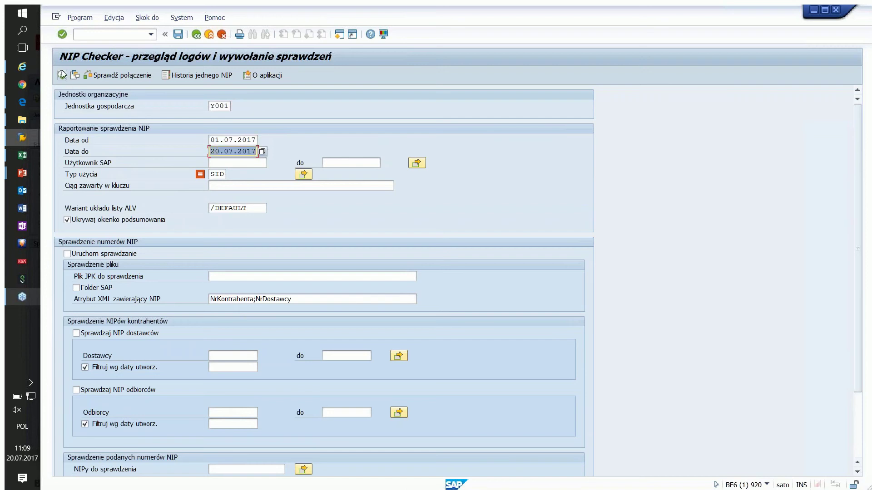
click(63, 74)
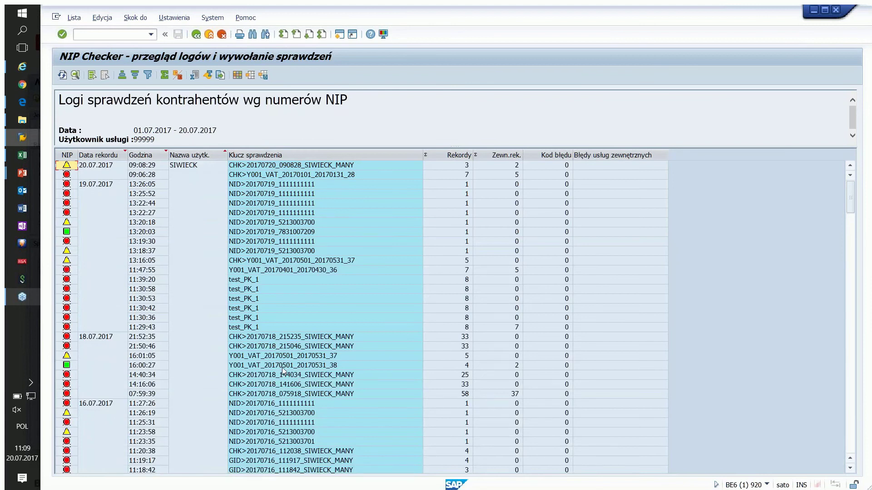
scroll(281, 370, down, 15)
Step: Browse the 19.07.2017 log entries, then select the 20.07.2017 09:08:29 entry
scroll(277, 359, up, 15)
click(448, 187)
click(457, 194)
click(459, 204)
key(Down)
key(Down)
key(Down)
key(Down)
key(Down)
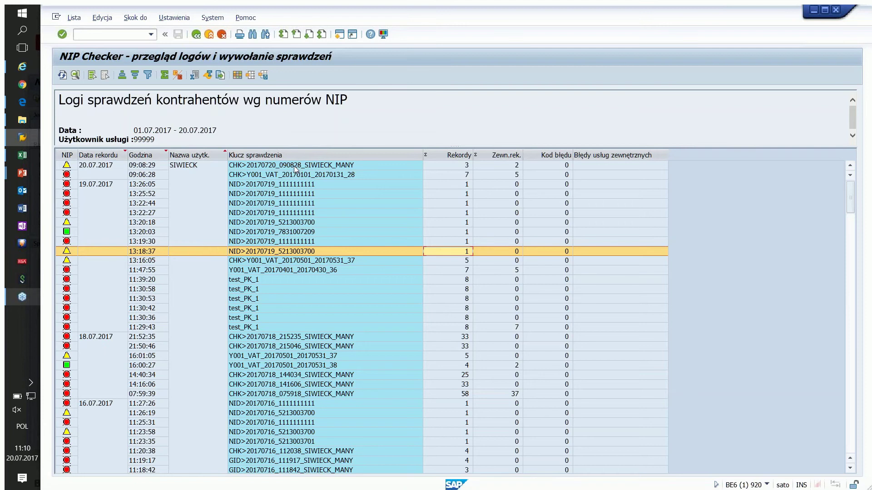
click(93, 168)
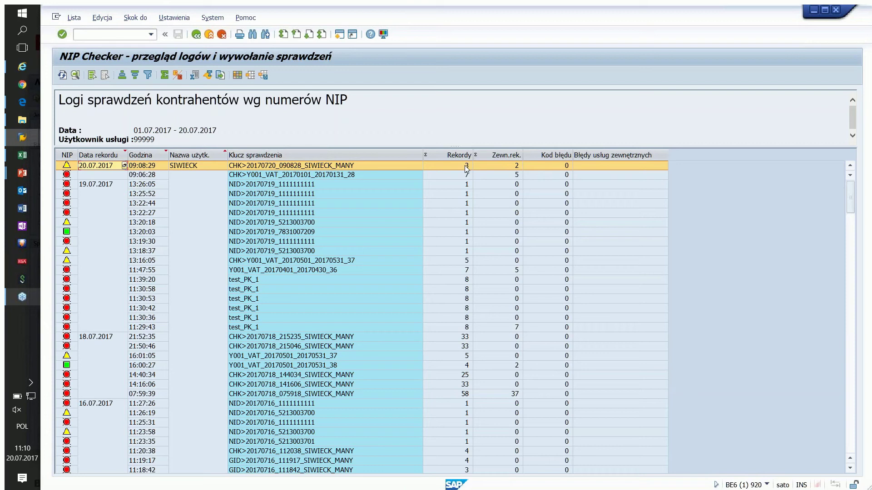
double_click(366, 166)
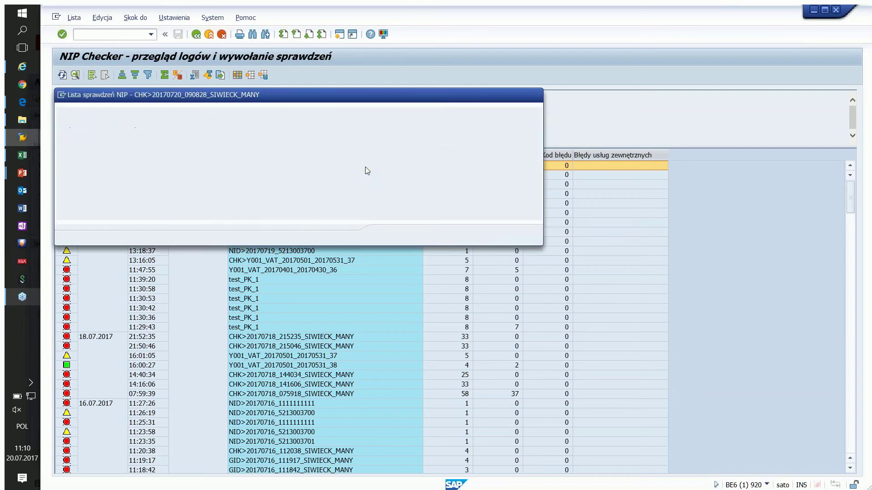
click(111, 125)
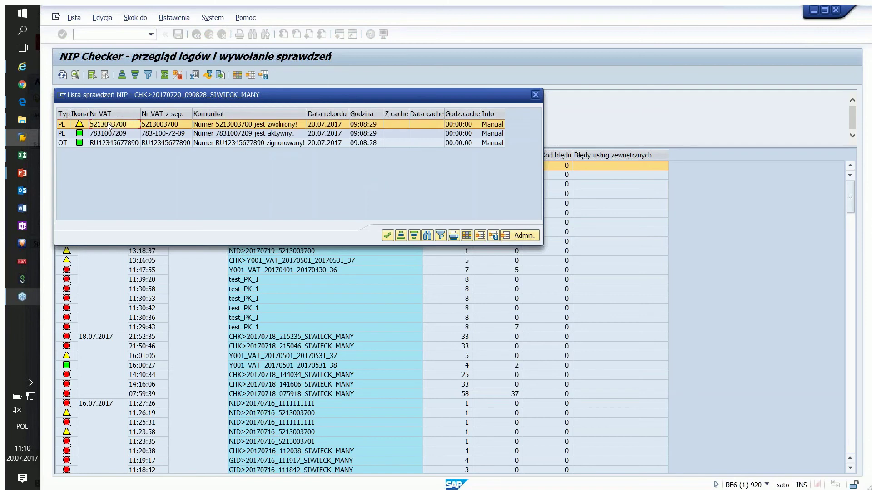
click(107, 134)
click(108, 124)
click(107, 134)
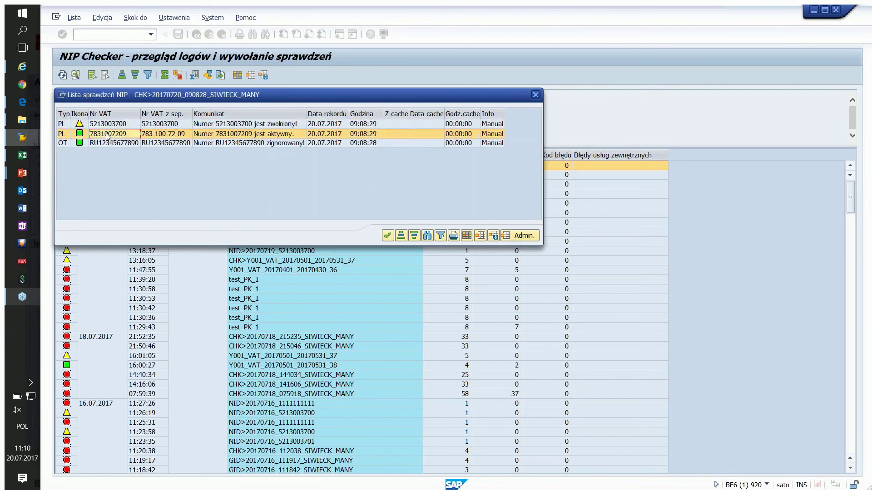
click(110, 126)
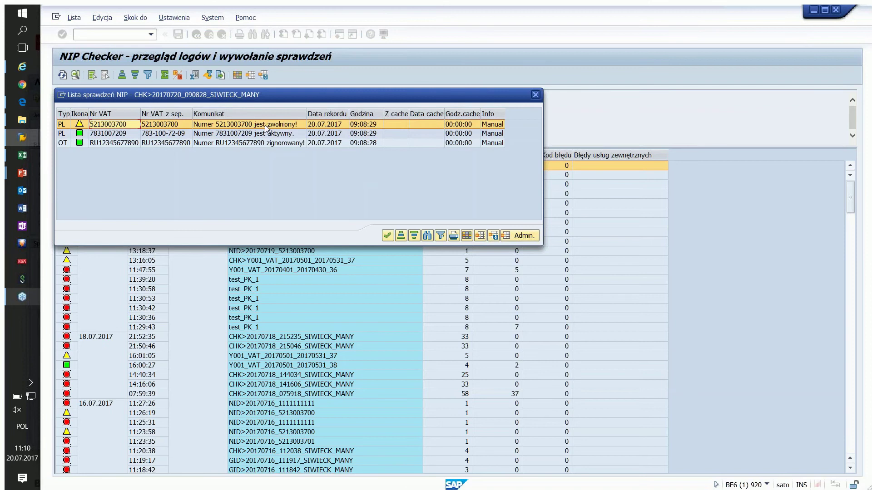
click(230, 134)
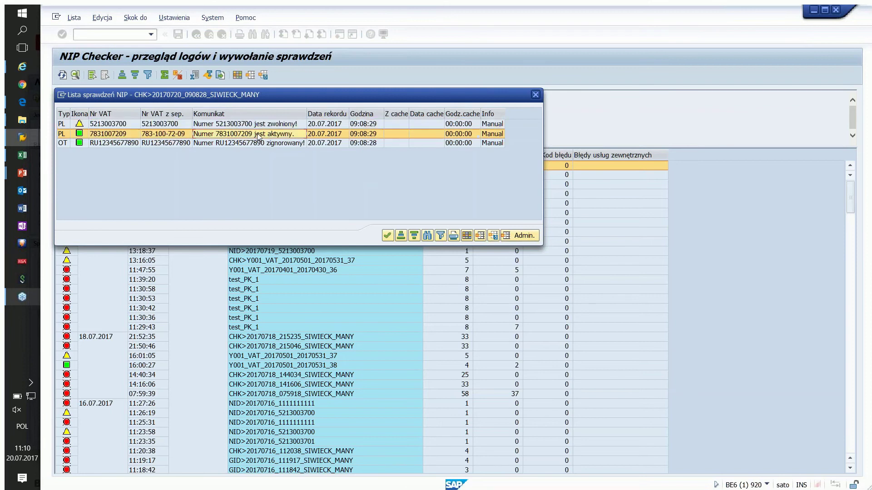
click(218, 143)
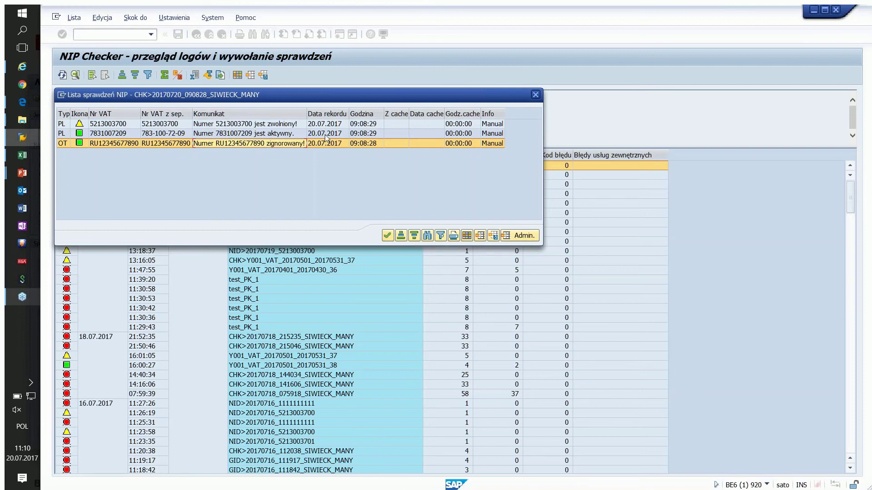
drag(119, 98, 236, 171)
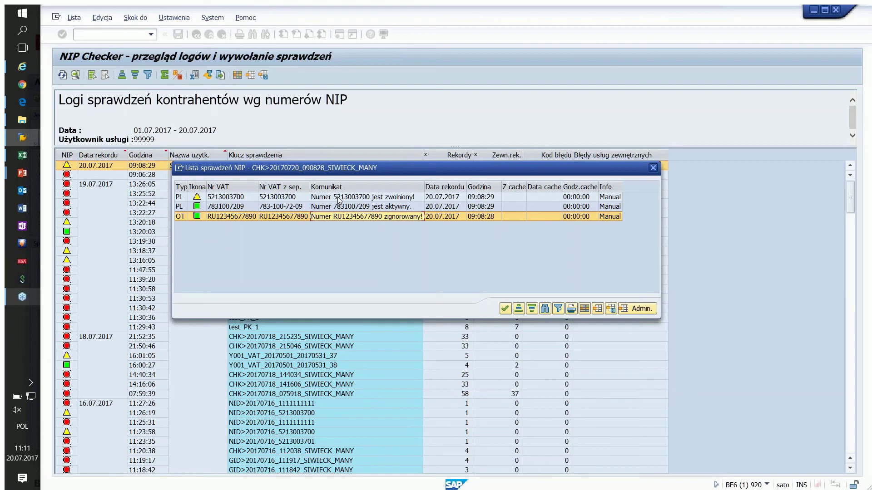
double_click(338, 199)
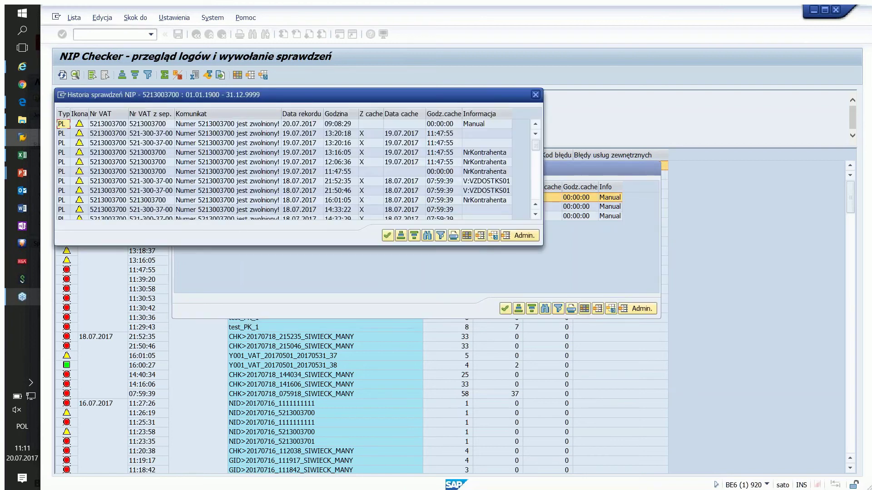
scroll(293, 128, down, 5)
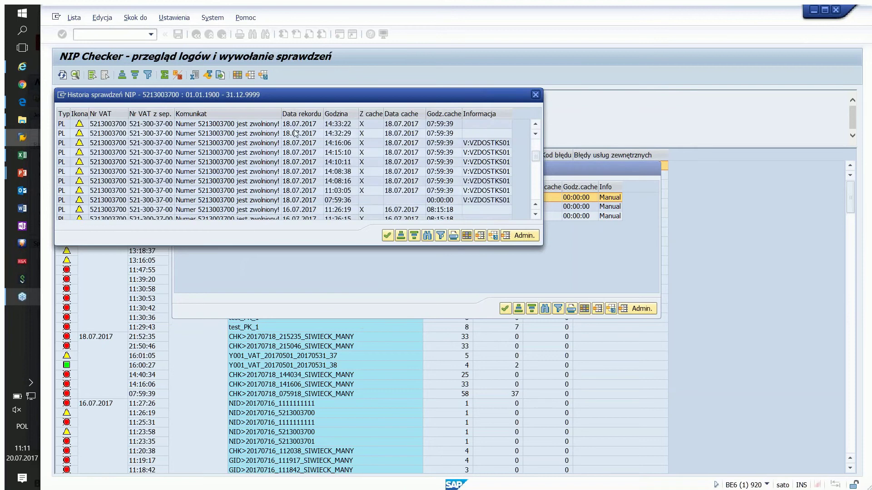
scroll(291, 144, up, 2)
scroll(291, 134, down, 5)
scroll(291, 134, up, 7)
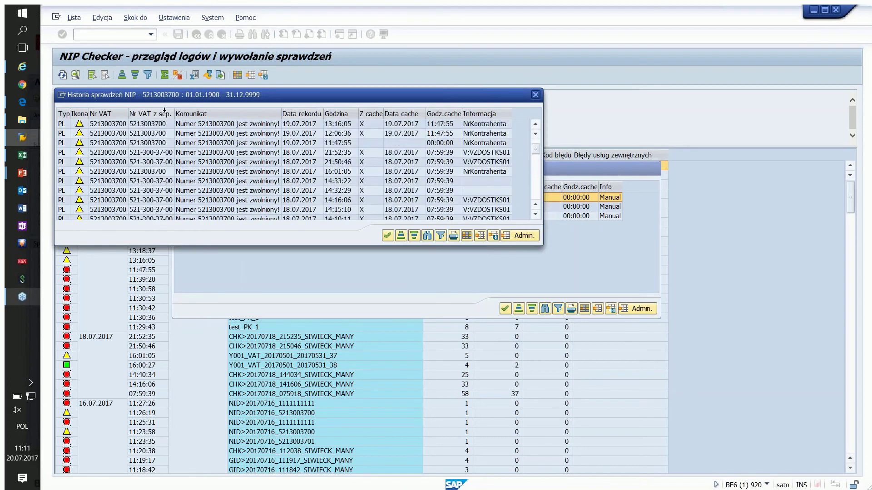
scroll(282, 163, down, 10)
scroll(274, 166, down, 3)
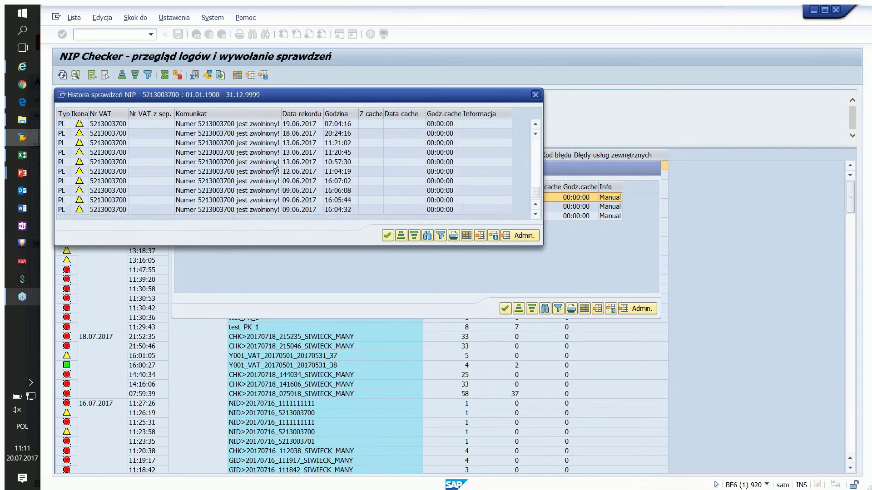
scroll(275, 167, up, 15)
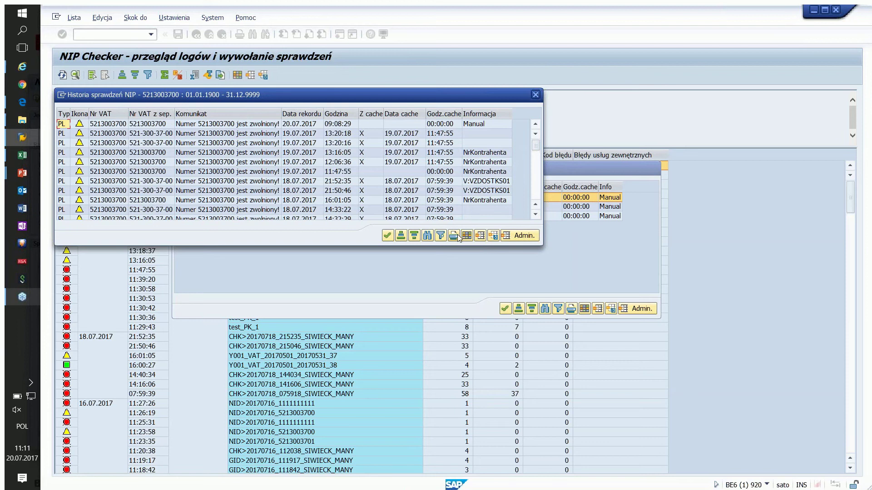
click(536, 95)
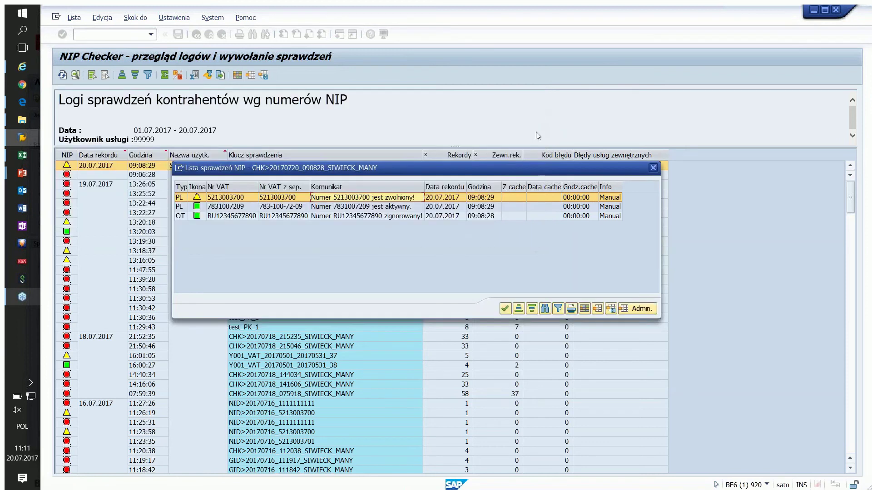
click(652, 169)
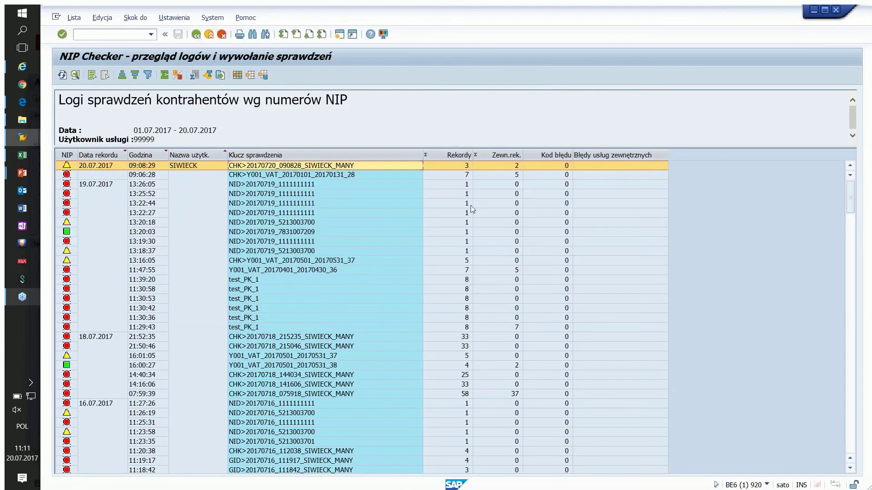
Step: Go back, tick Uruchom sprawdzanie and open the Plik JPK do sprawdzenia file chooser
click(196, 35)
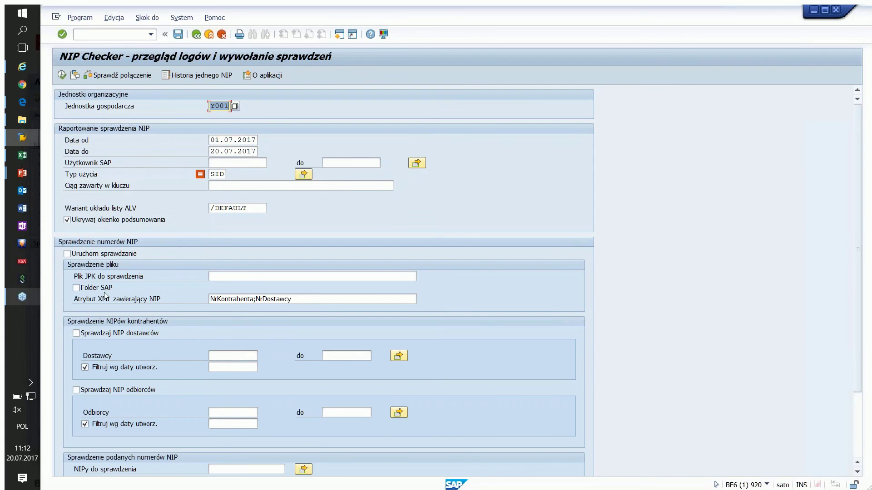
click(67, 254)
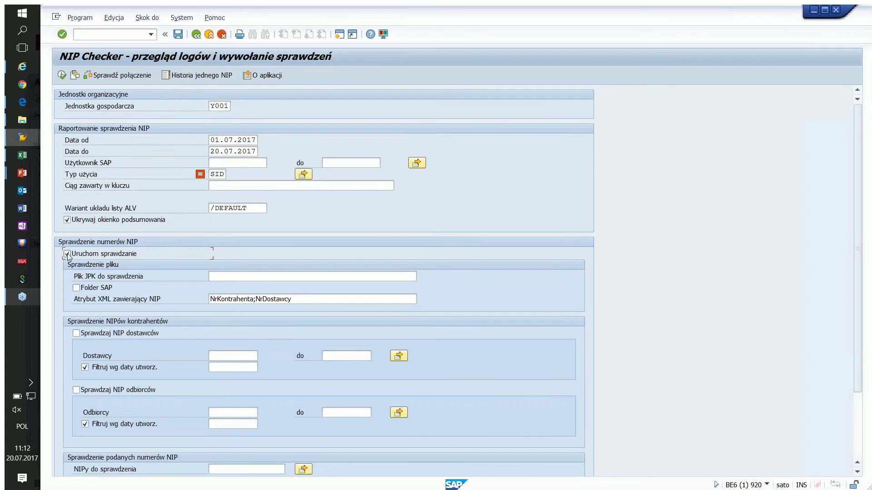
click(222, 278)
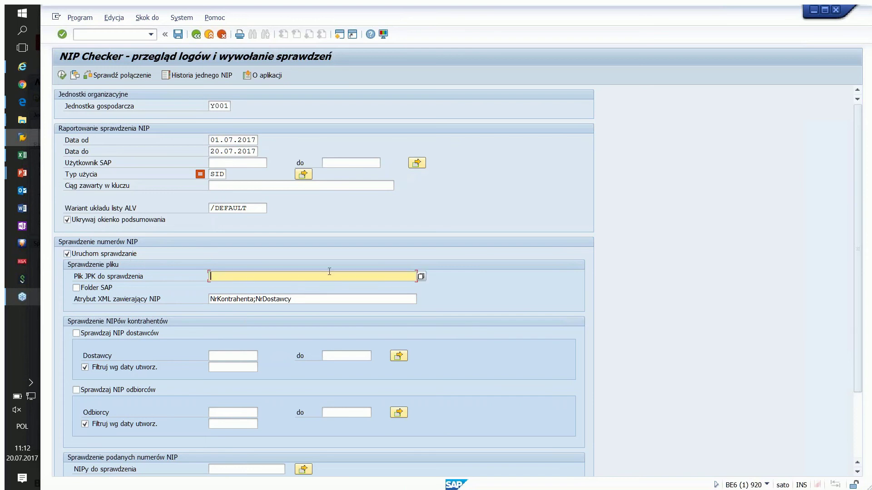
click(421, 276)
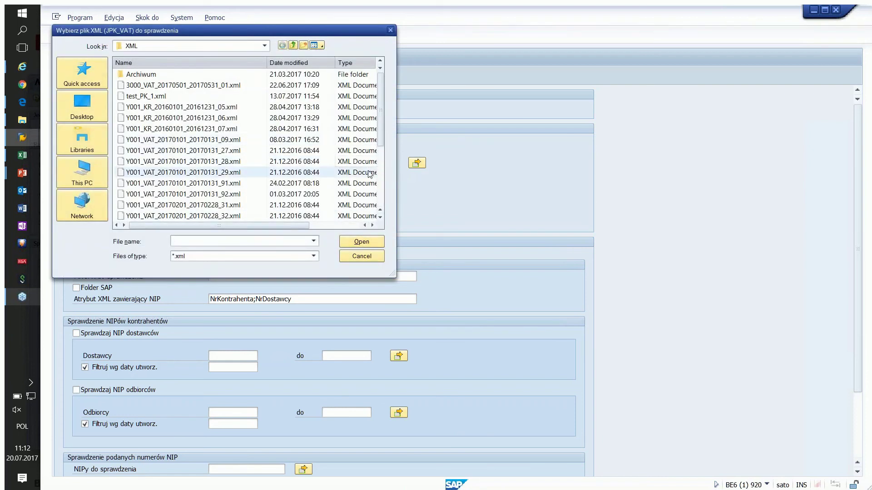
Step: Run the NIP check on Y001_VAT_20170401_20170430_37.xml, allowing SAP to read the file
click(380, 183)
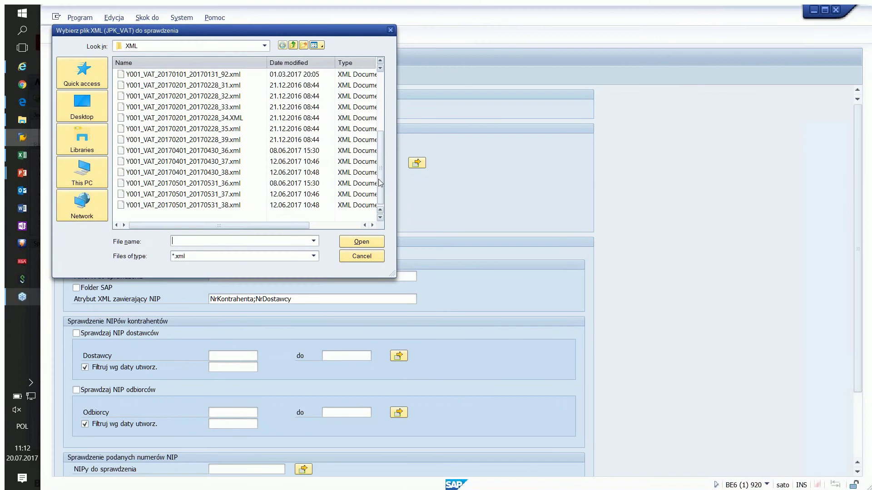
click(223, 164)
double_click(223, 162)
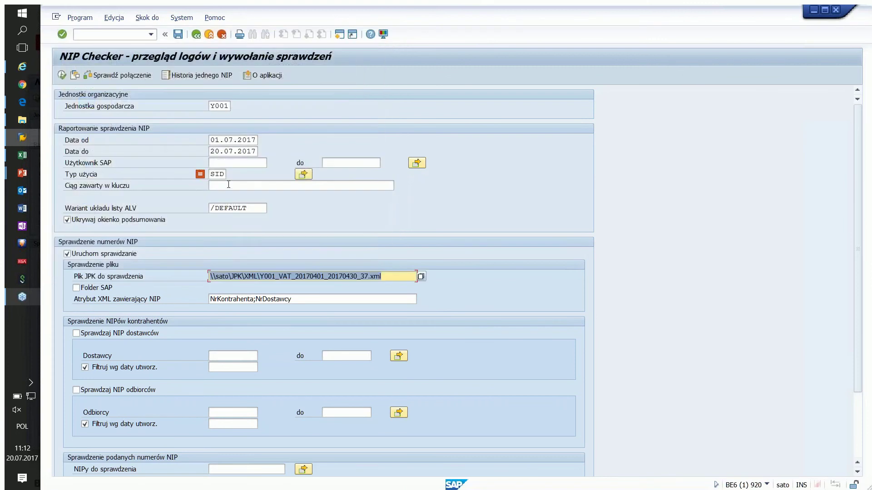
drag(381, 277, 199, 273)
click(61, 76)
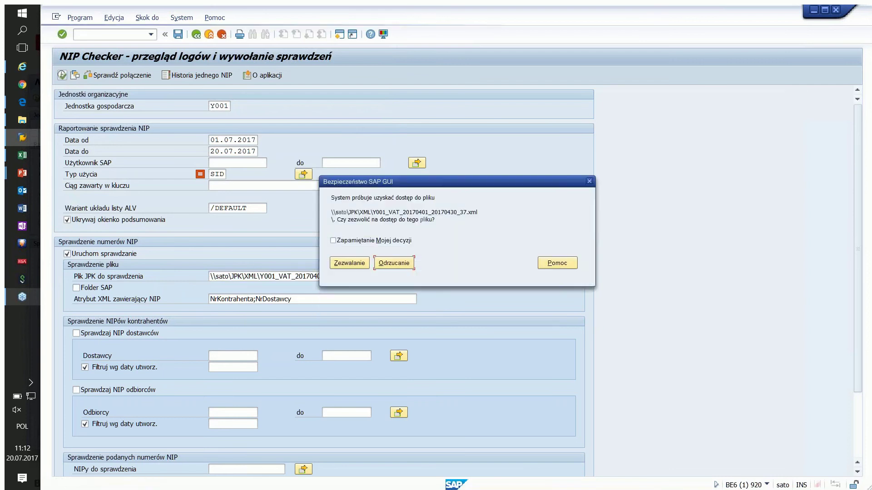
click(340, 262)
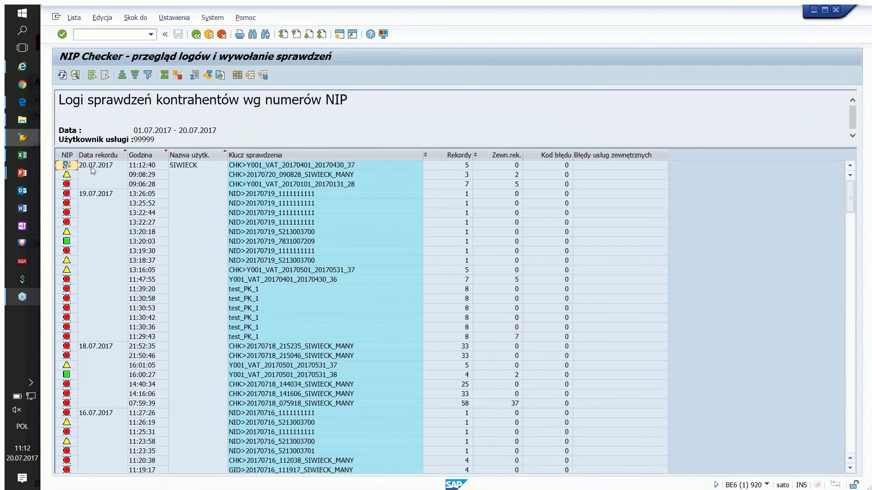
Step: Refresh the log list and open the NIP results of the newest 20.07.2017 11:12:40 entry
click(262, 166)
click(466, 166)
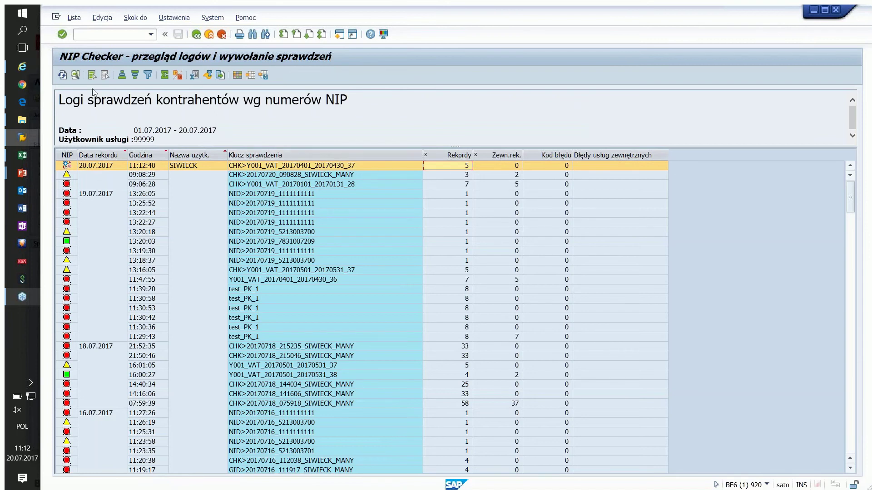
click(61, 75)
click(62, 76)
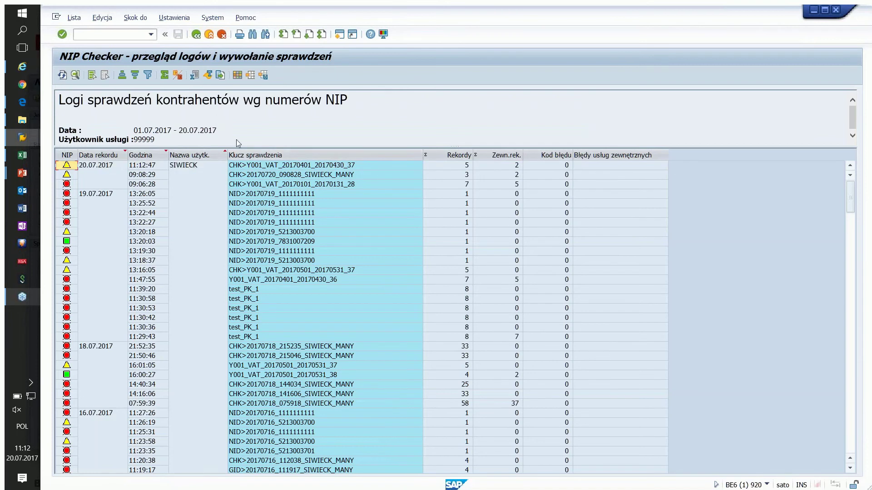
click(448, 167)
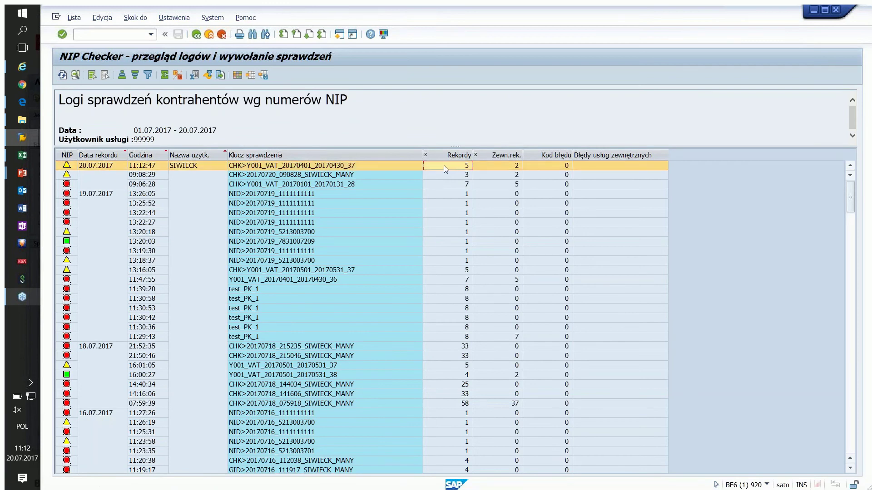
double_click(439, 165)
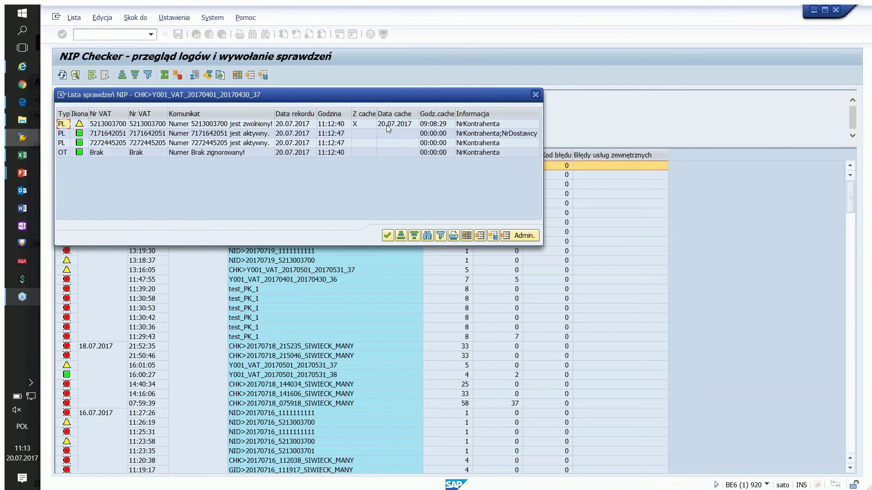
click(441, 125)
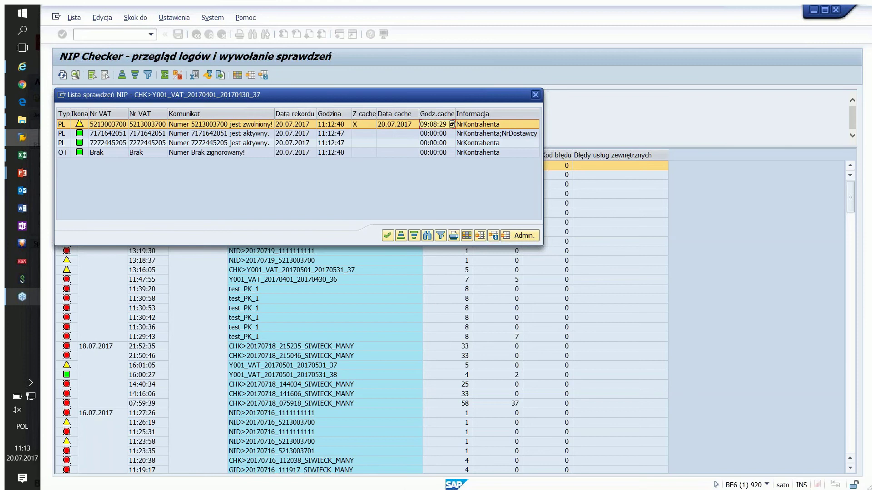
click(251, 127)
click(144, 134)
click(144, 126)
click(203, 126)
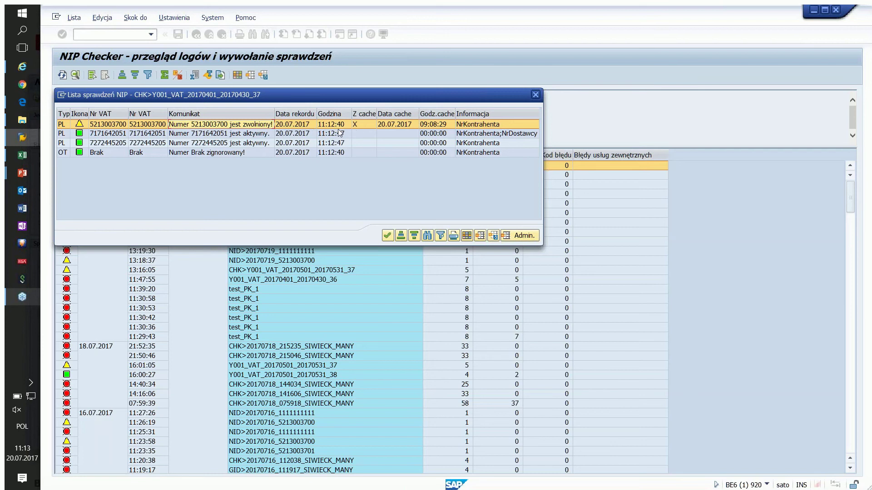
click(234, 133)
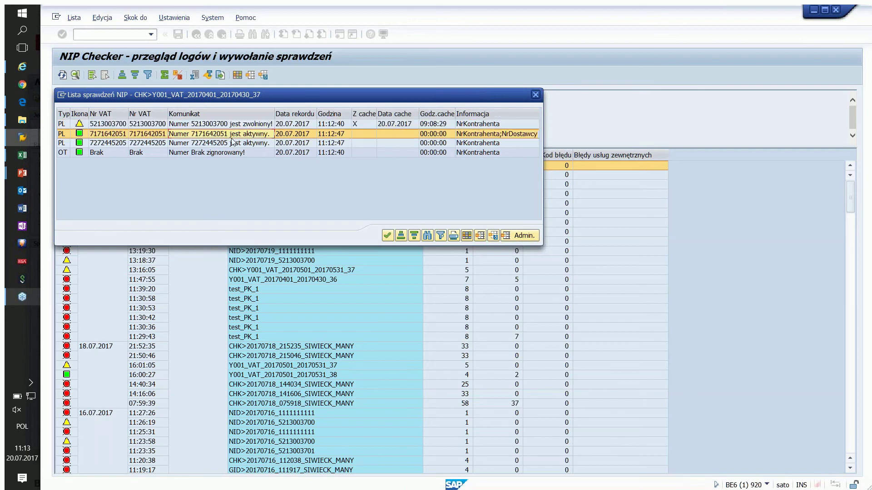
click(232, 144)
click(233, 135)
click(231, 144)
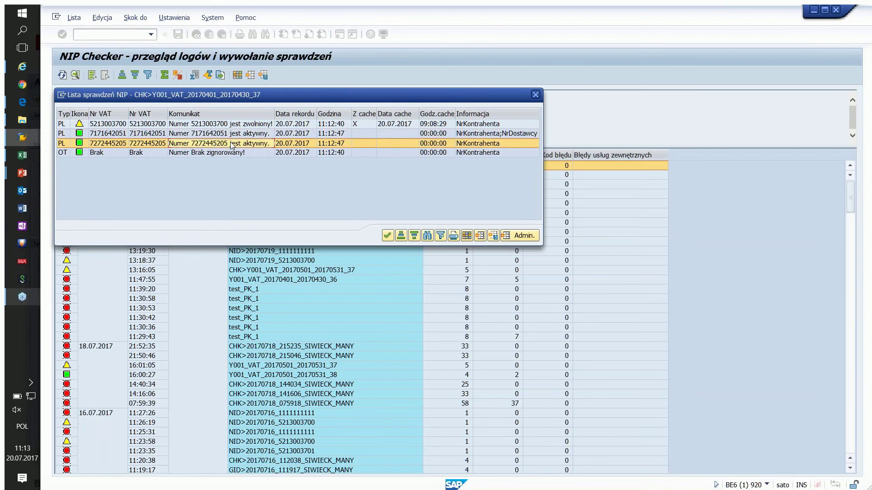
click(105, 156)
click(182, 154)
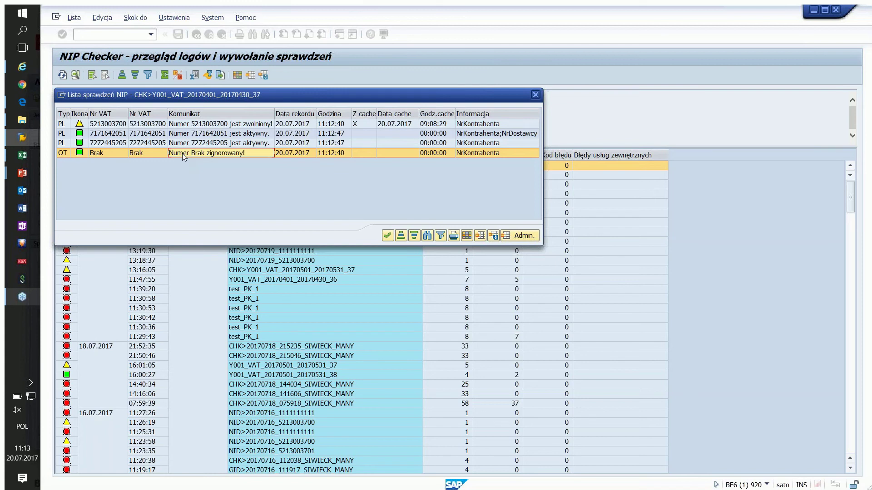
click(387, 236)
click(196, 34)
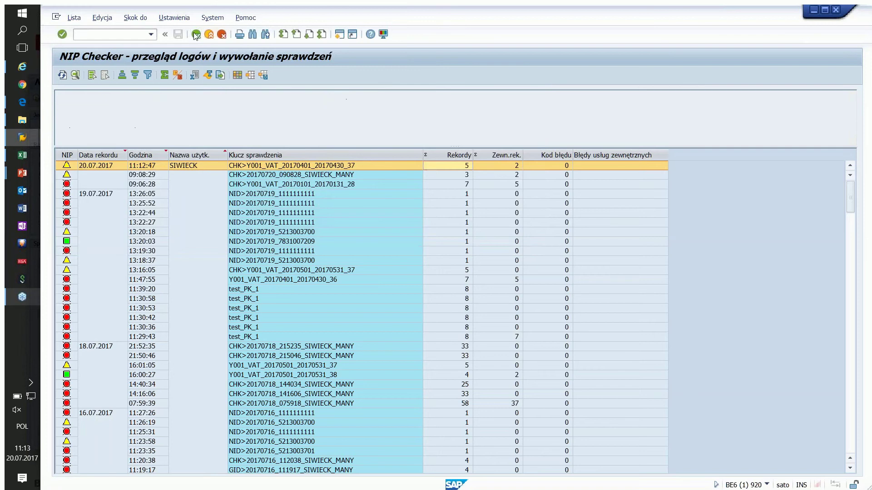
Step: Delete the JPK file path and tick Uruchom sprawdzanie, Sprawdzaj NIP dostawców and Sprawdzaj NIP odbiorców
scroll(249, 255, down, 3)
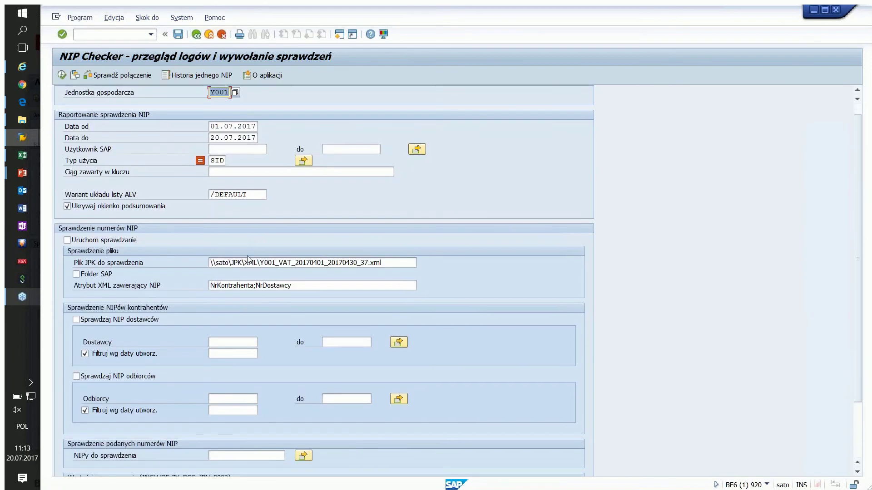
drag(366, 243, 181, 231)
key(BackSpace)
click(66, 221)
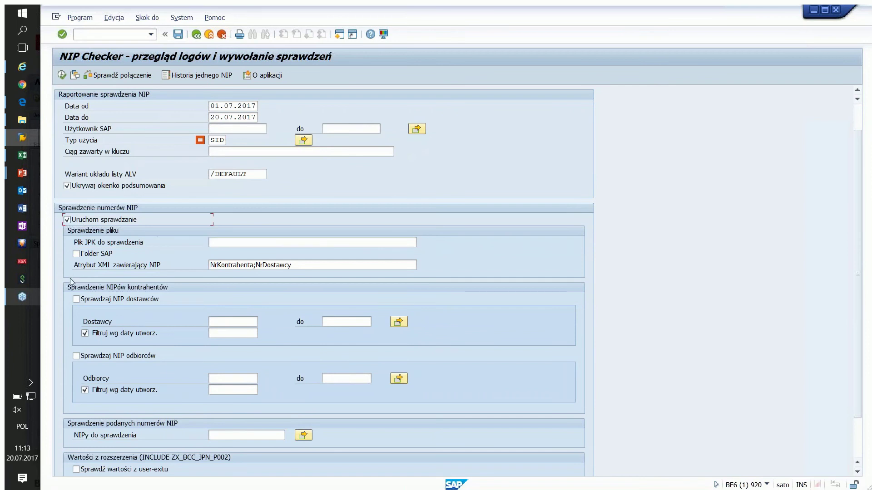
click(77, 300)
click(76, 356)
Step: Check the vendor and customer range fields and company code Y001, then run the check
click(216, 334)
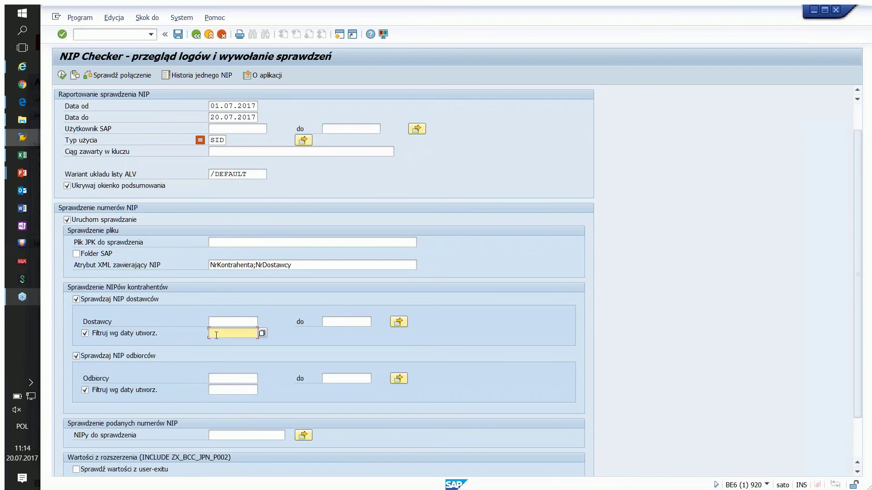
click(215, 322)
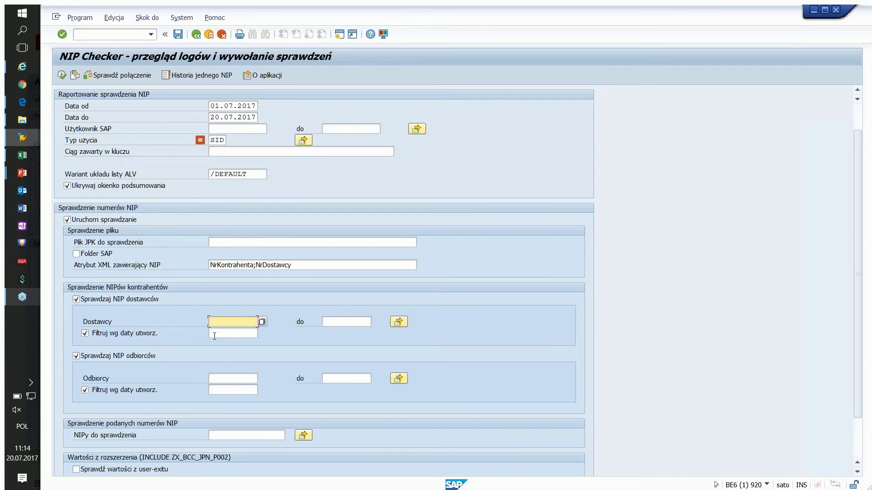
click(219, 376)
click(217, 323)
click(336, 322)
scroll(290, 235, up, 1)
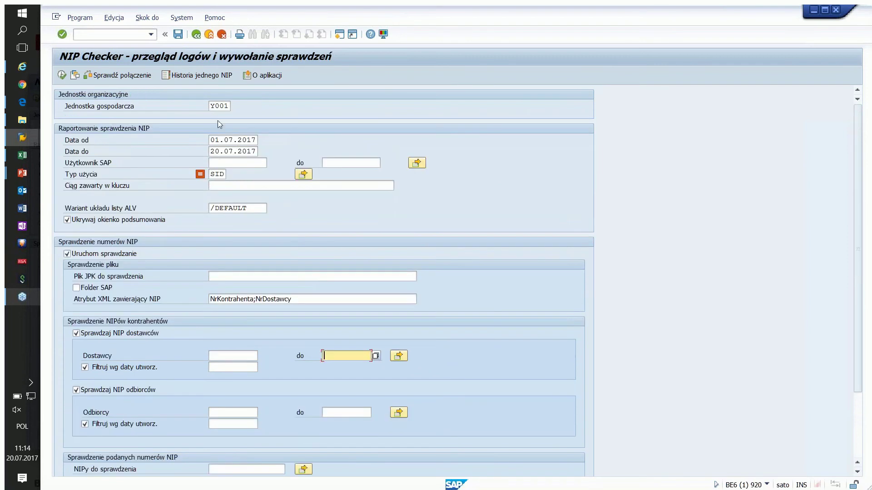
double_click(218, 106)
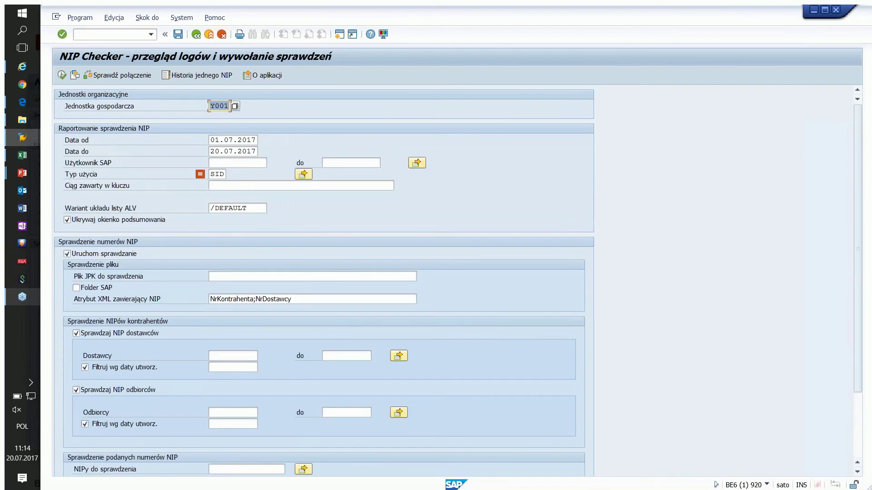
scroll(270, 298, down, 1)
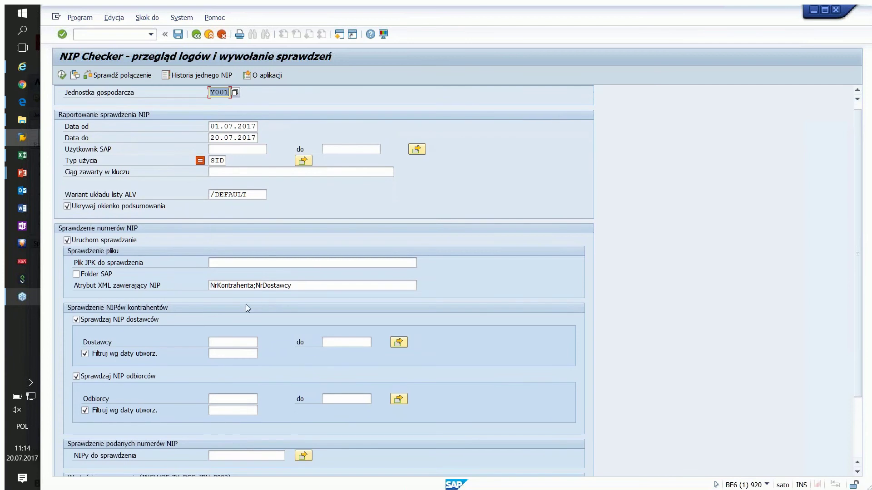
scroll(246, 304, up, 1)
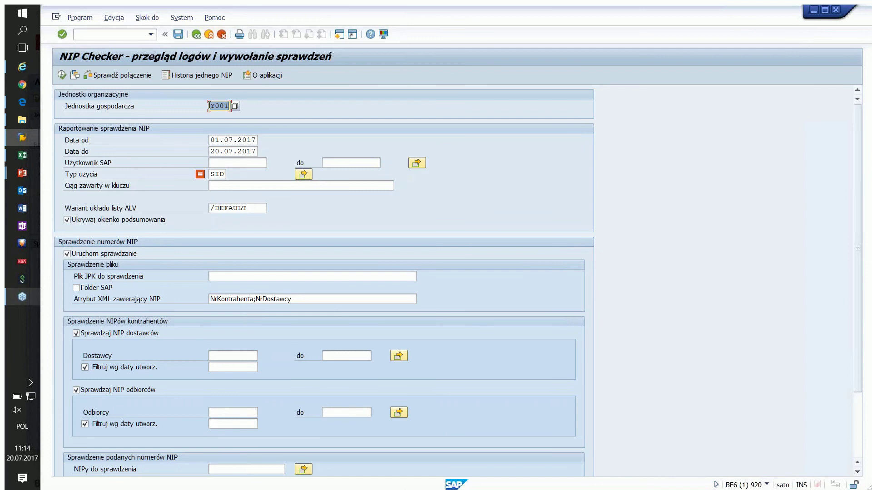
drag(210, 106, 220, 106)
scroll(211, 252, down, 1)
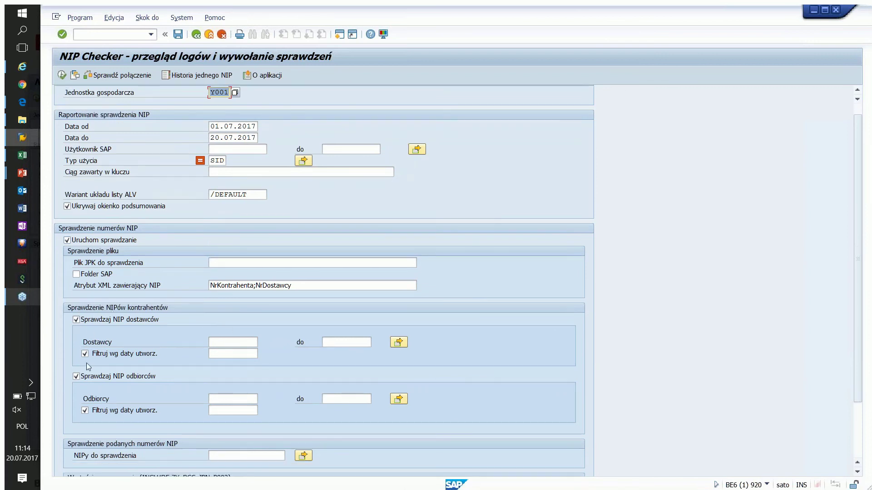
scroll(89, 178, up, 1)
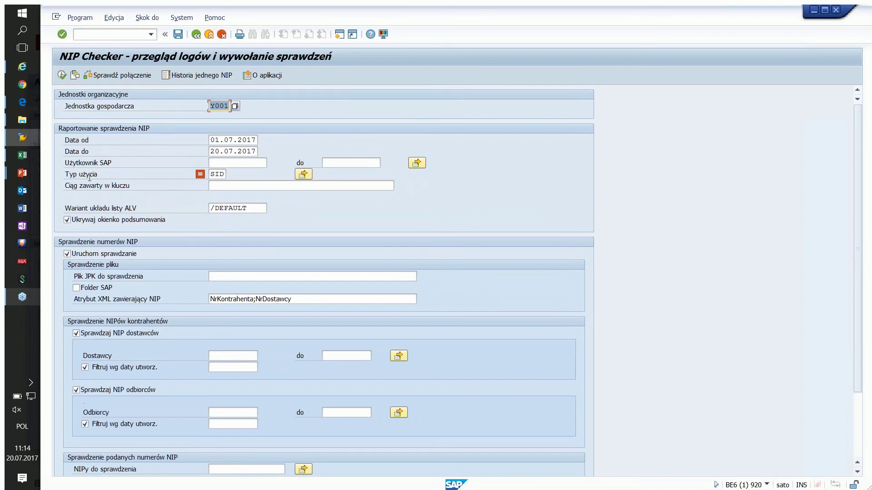
click(62, 75)
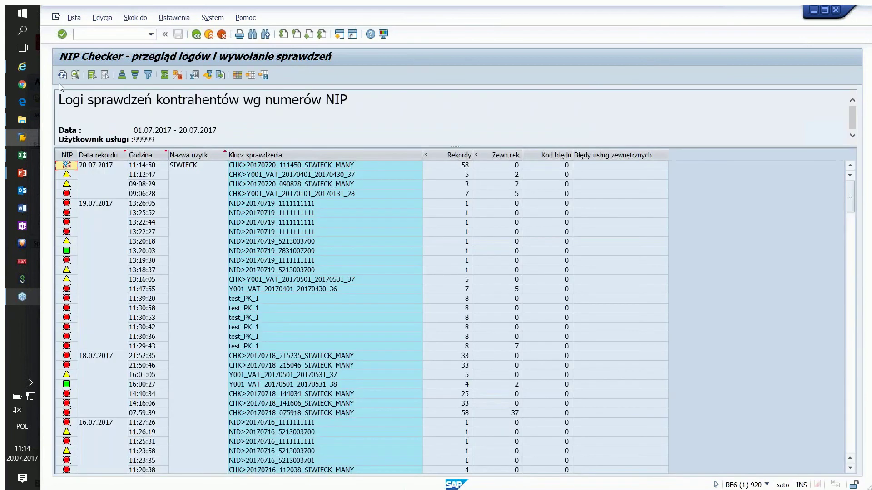
Step: Refresh the check log so the newest 11:15:00 entry shows 58 records and 32 external
click(97, 165)
click(242, 167)
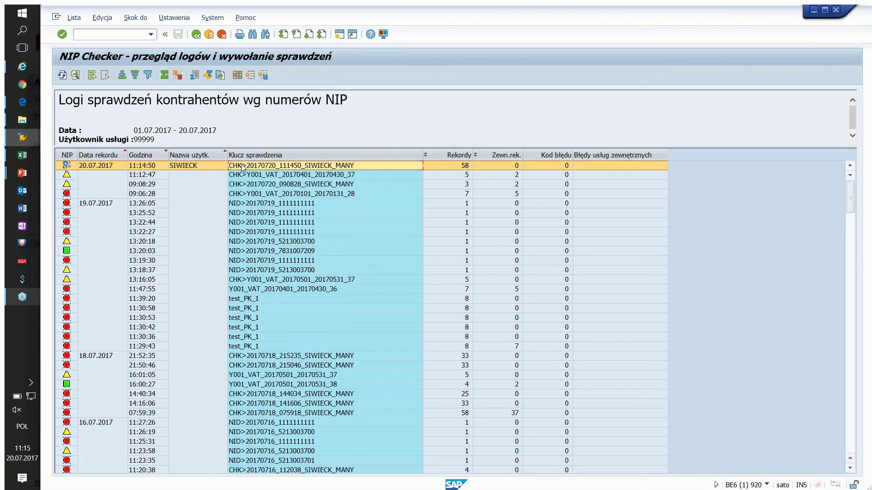
click(62, 76)
click(86, 167)
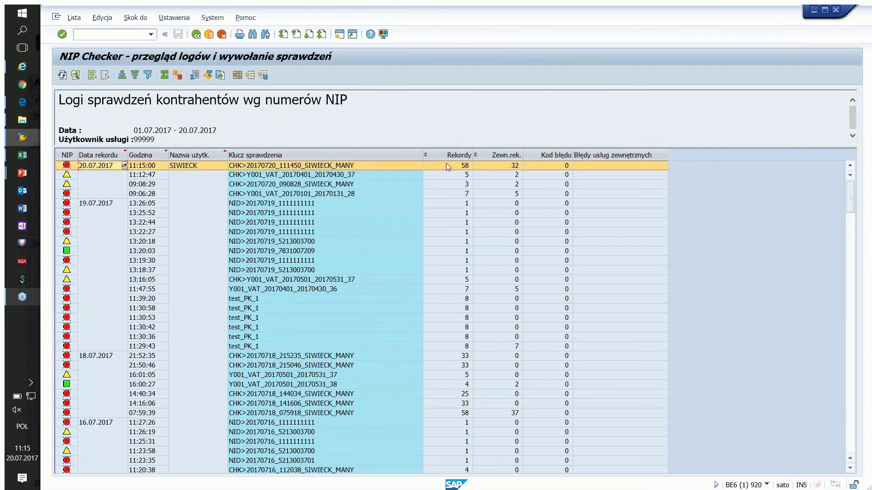
click(297, 167)
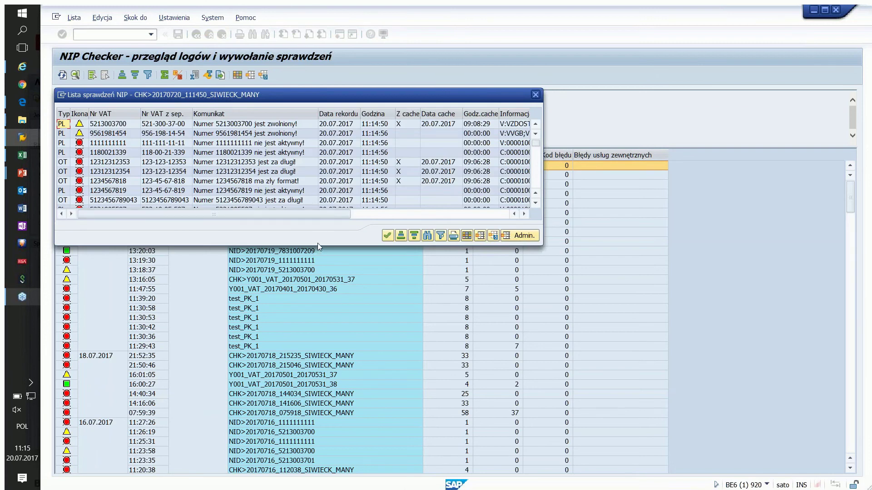
scroll(294, 170, down, 2)
scroll(294, 170, up, 2)
click(147, 134)
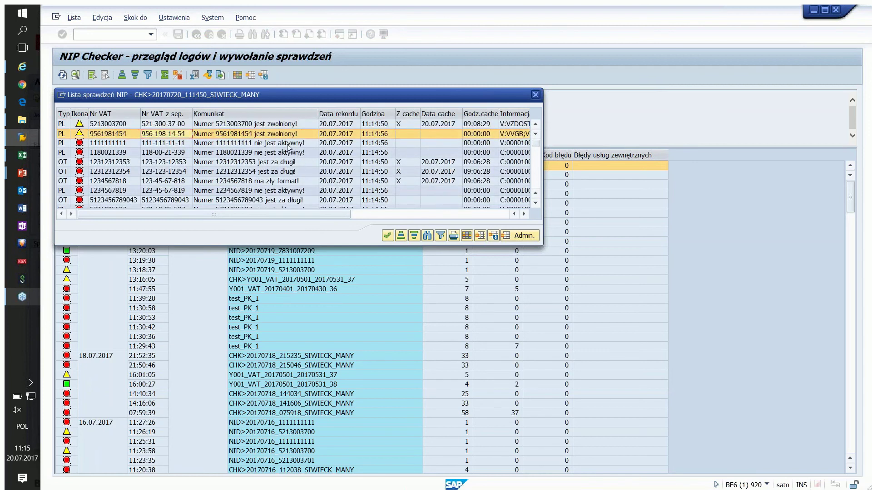
scroll(287, 145, down, 10)
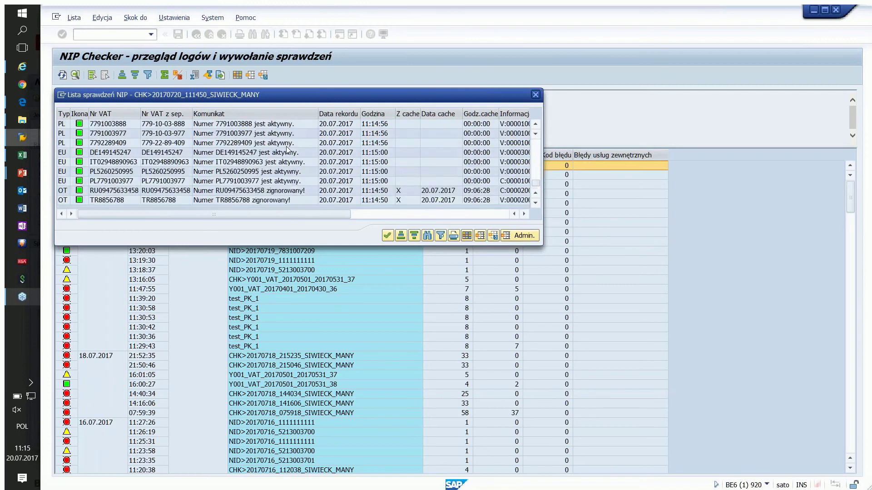
scroll(286, 148, up, 10)
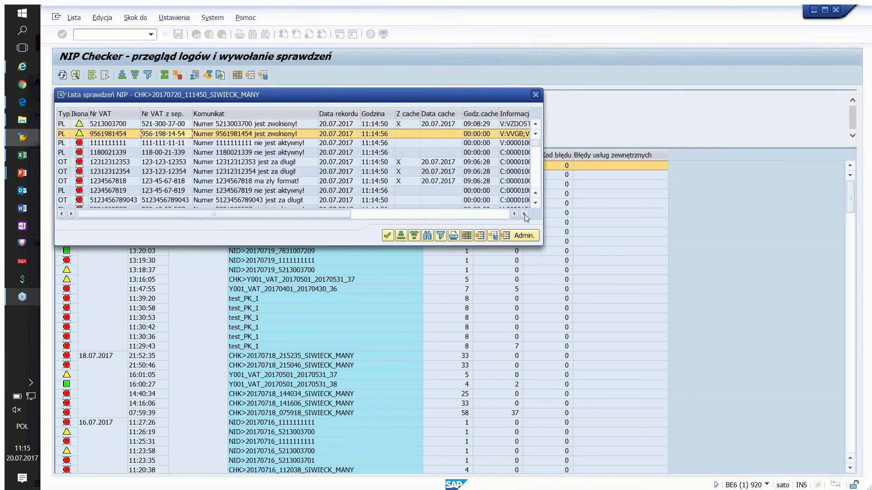
click(524, 214)
click(525, 214)
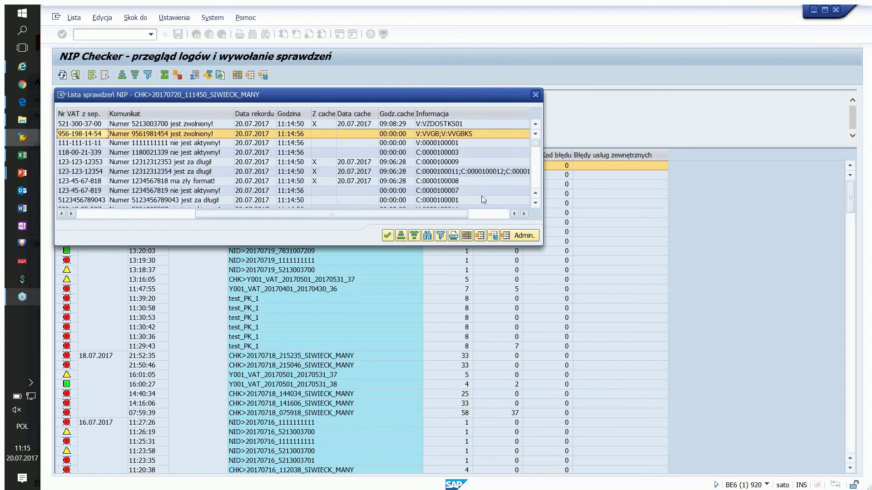
click(421, 145)
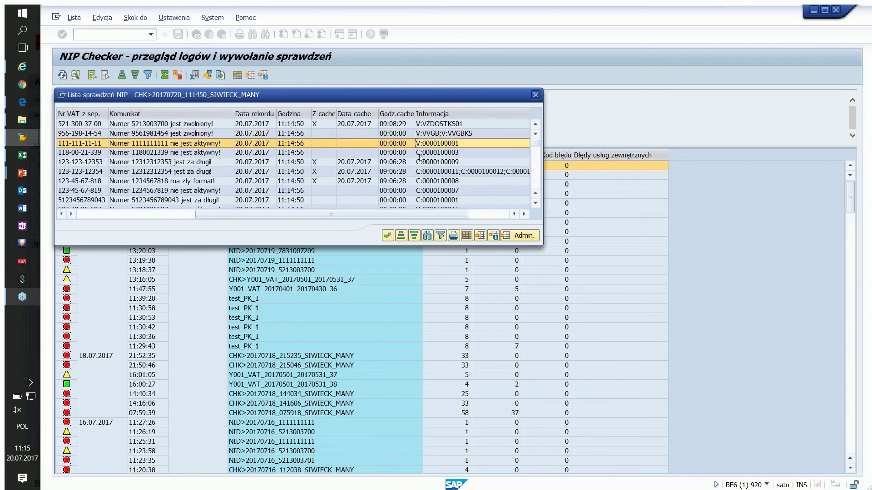
click(423, 154)
click(431, 163)
click(429, 154)
click(428, 145)
click(426, 153)
click(425, 145)
click(422, 156)
drag(407, 211, 230, 214)
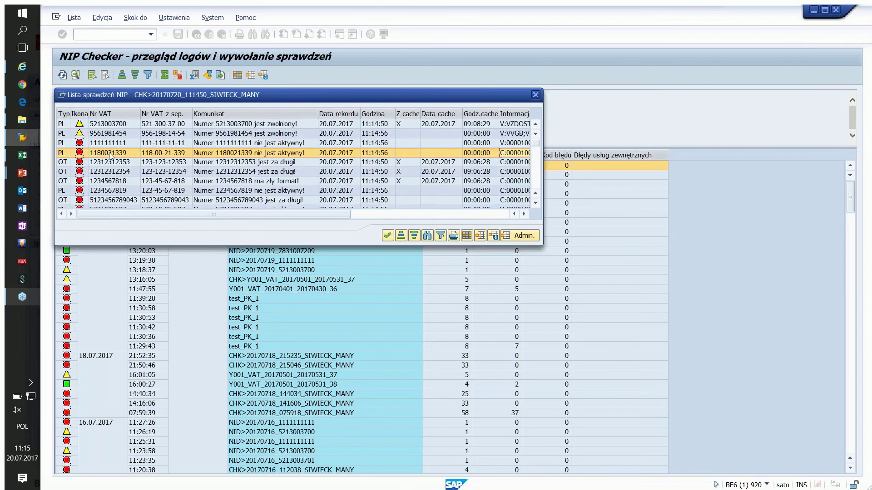
click(508, 164)
click(507, 172)
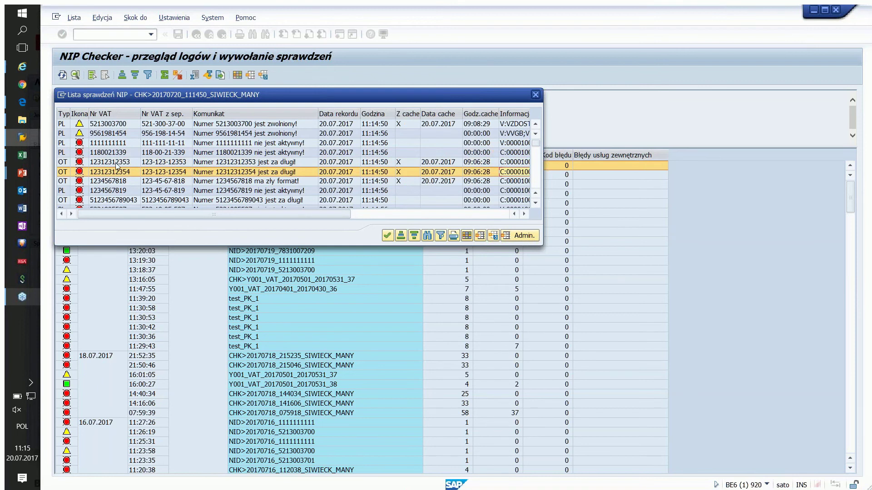
scroll(118, 171, down, 5)
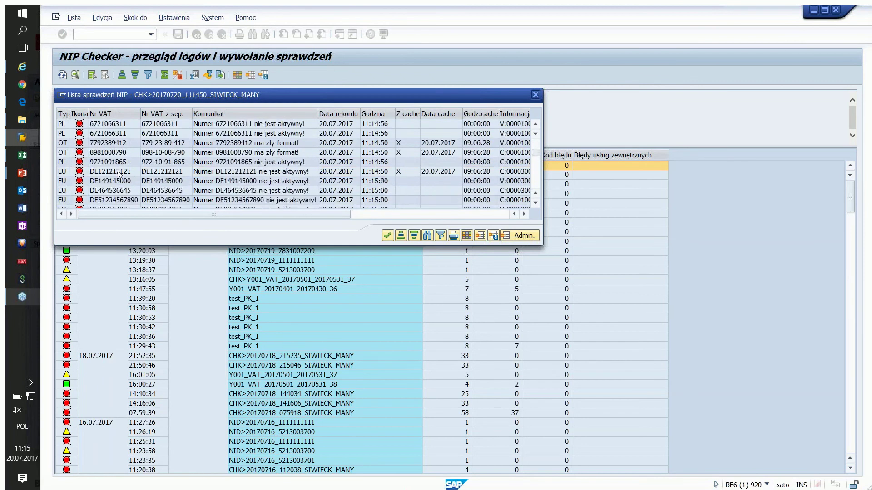
scroll(117, 172, up, 5)
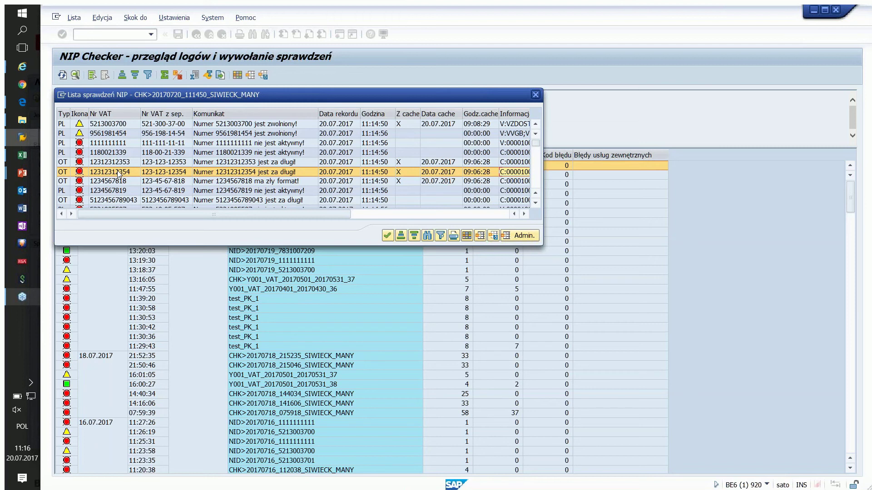
click(388, 235)
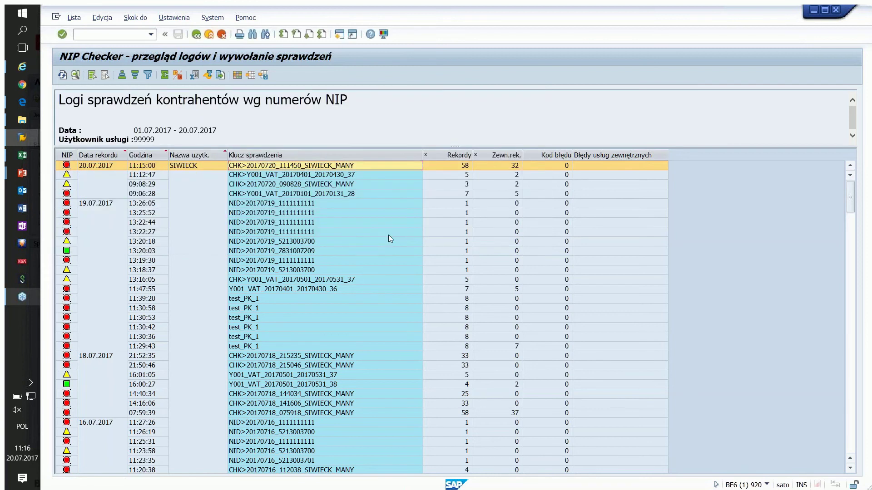
Step: Back on the selection screen, turn off vendor and customer NIP checks and enable Uruchom sprawdzanie
click(195, 34)
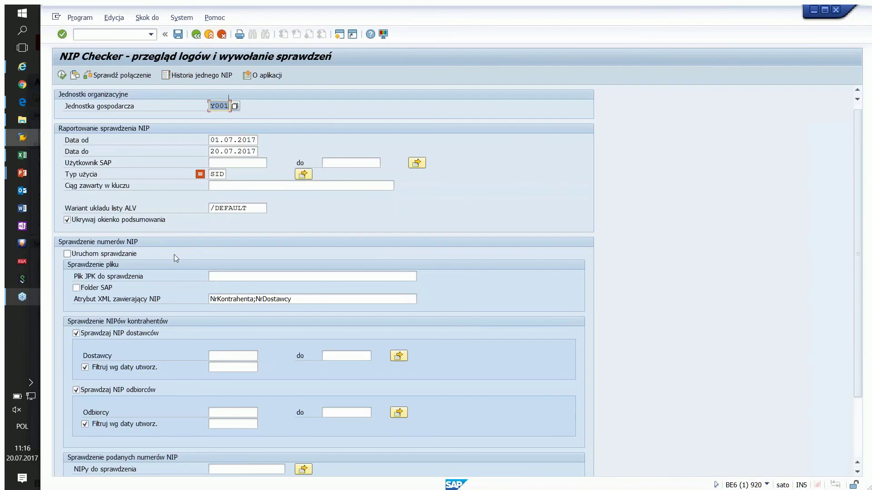
scroll(174, 255, down, 2)
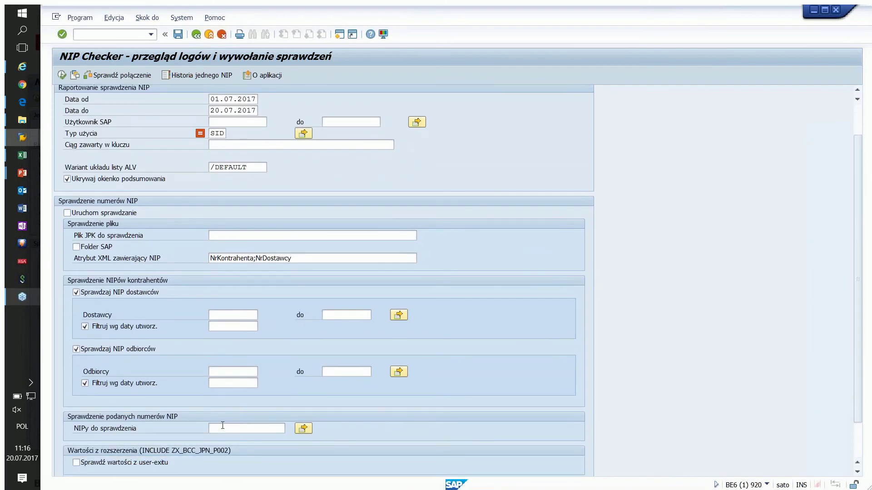
click(76, 292)
click(76, 349)
click(67, 213)
click(232, 427)
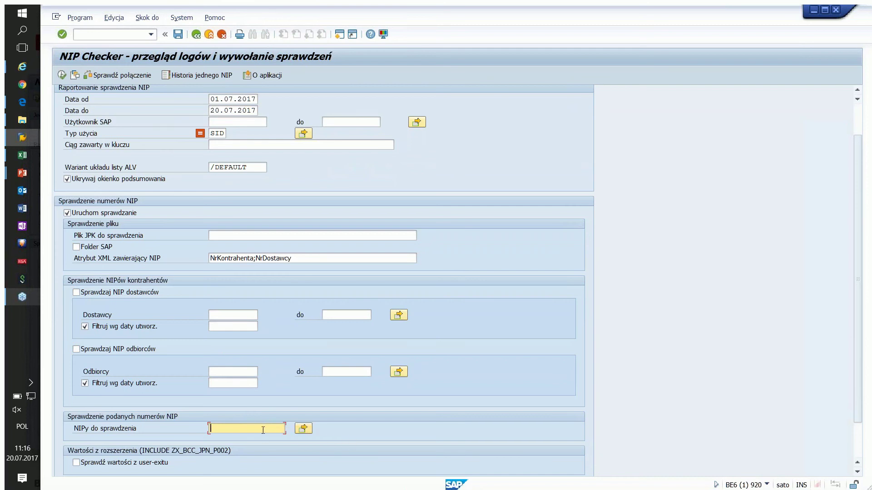
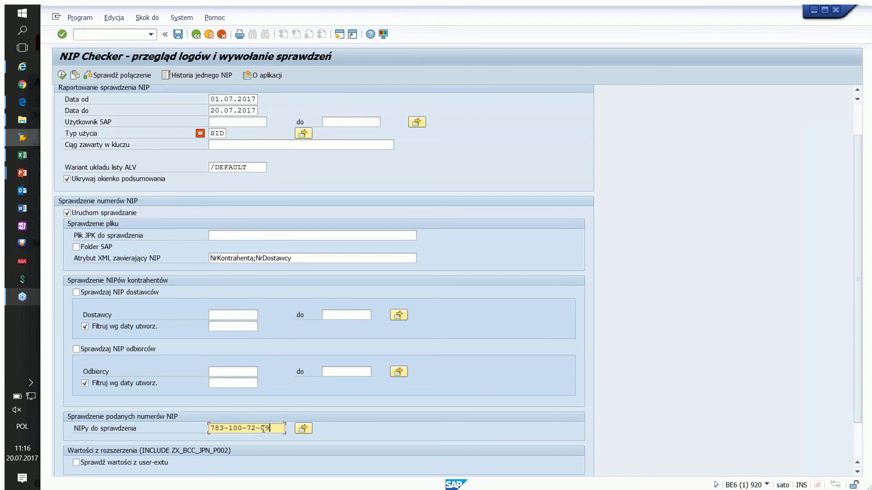
click(303, 428)
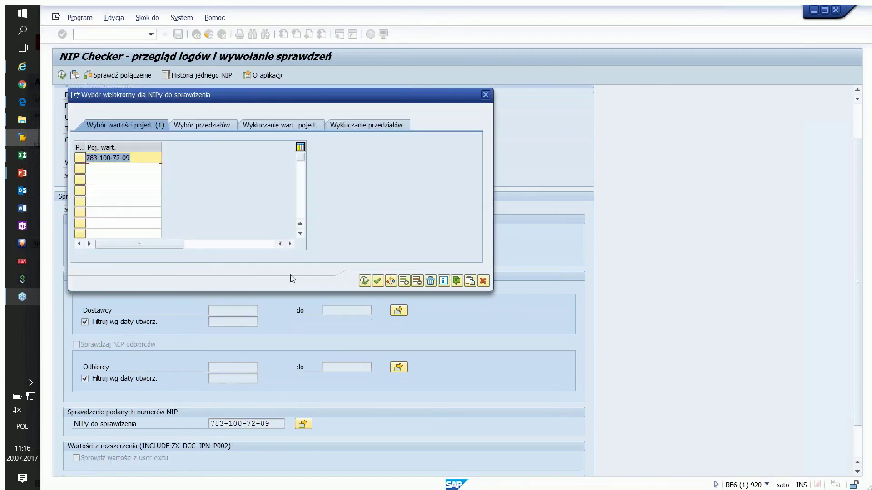
Step: Copy the four NIPs from Excel A1:A4 and upload them from the clipboard
key(alt+Tab)
key(alt+Tab)
key(alt+Tab)
key(alt+Tab)
key(alt+Tab)
key(alt+Tab)
key(alt+Tab)
key(alt+Tab)
key(ctrl+c)
key(alt+Tab)
click(470, 282)
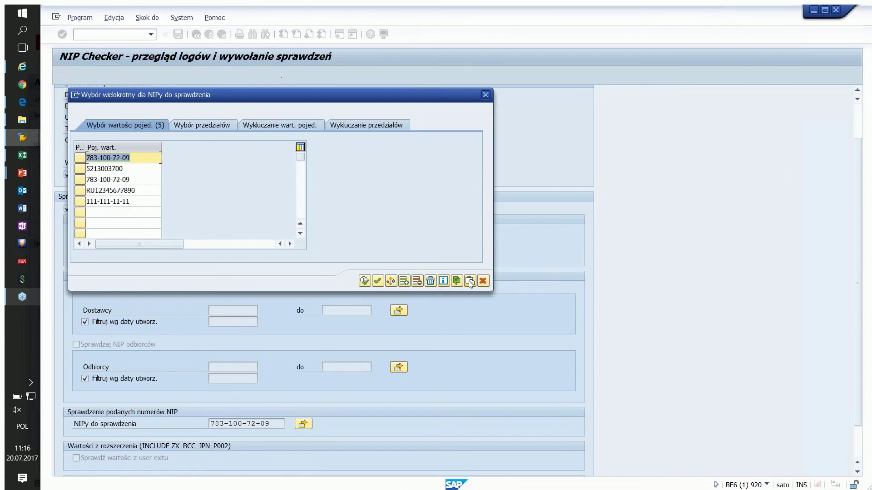
click(143, 160)
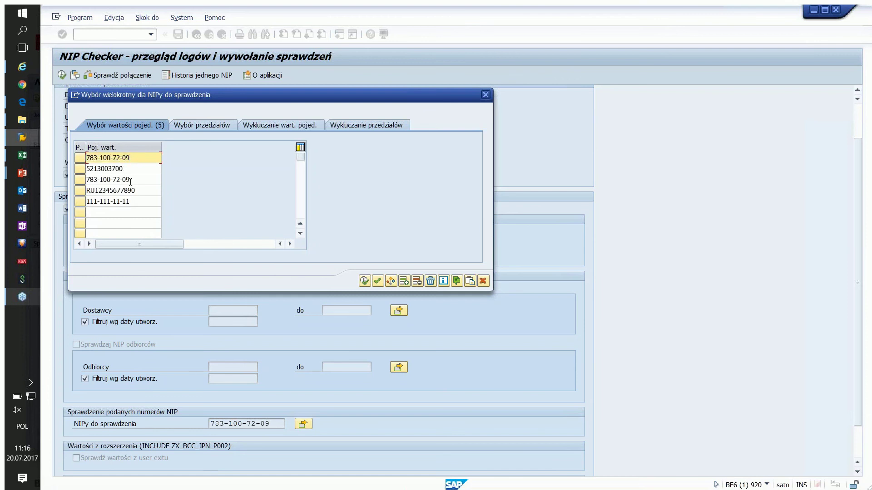
click(418, 281)
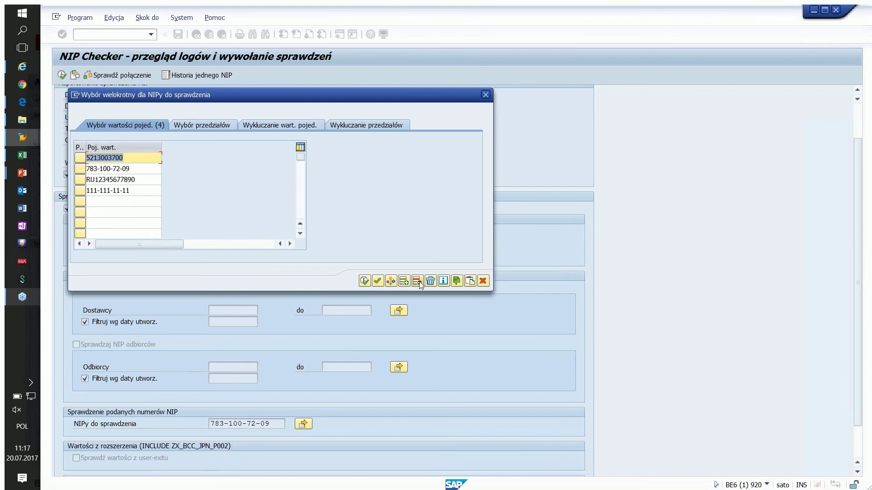
key(Down)
key(Down)
key(Up)
key(Up)
key(Down)
key(Down)
key(Down)
key(Up)
key(Up)
key(Up)
key(Down)
key(Down)
key(Down)
key(Up)
key(Up)
key(Up)
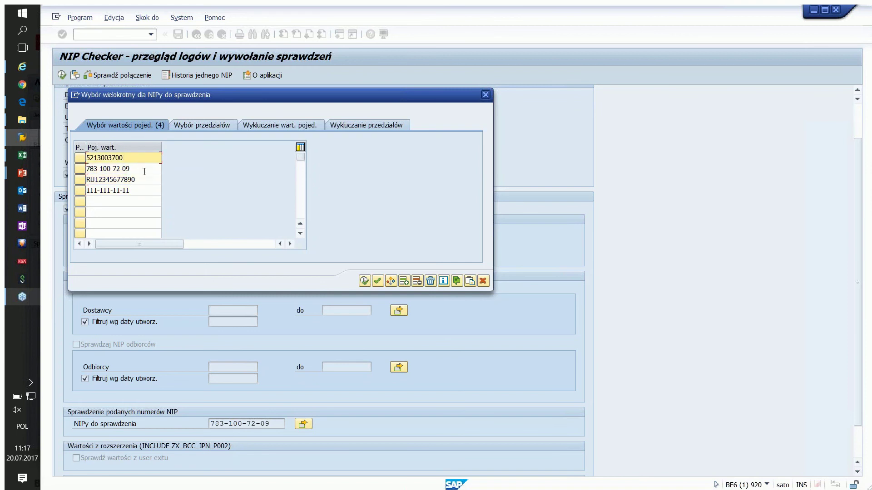
click(365, 281)
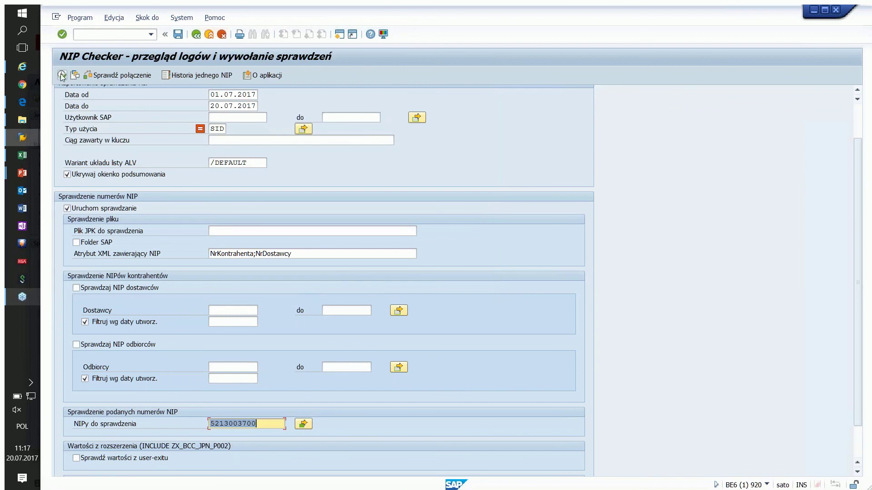
click(62, 75)
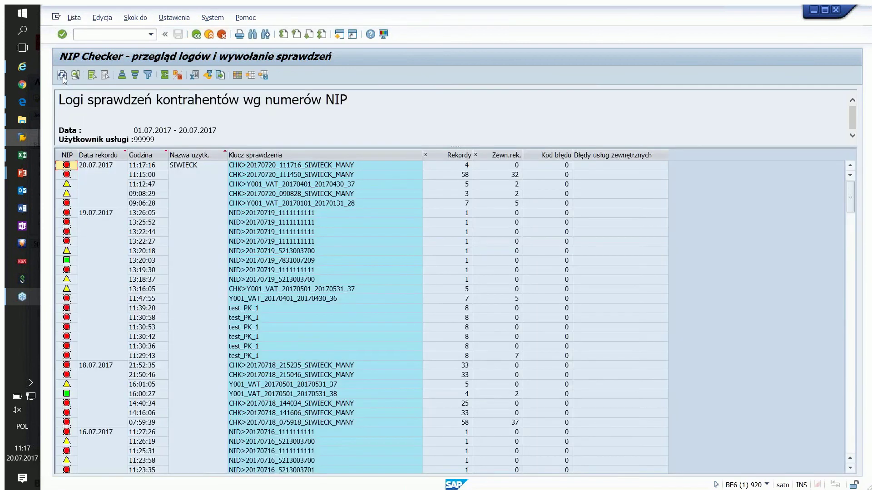
click(249, 168)
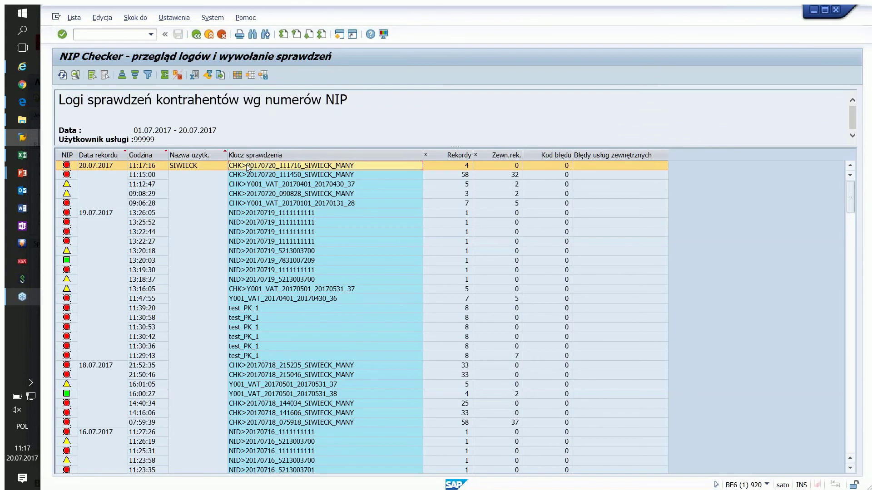
double_click(248, 168)
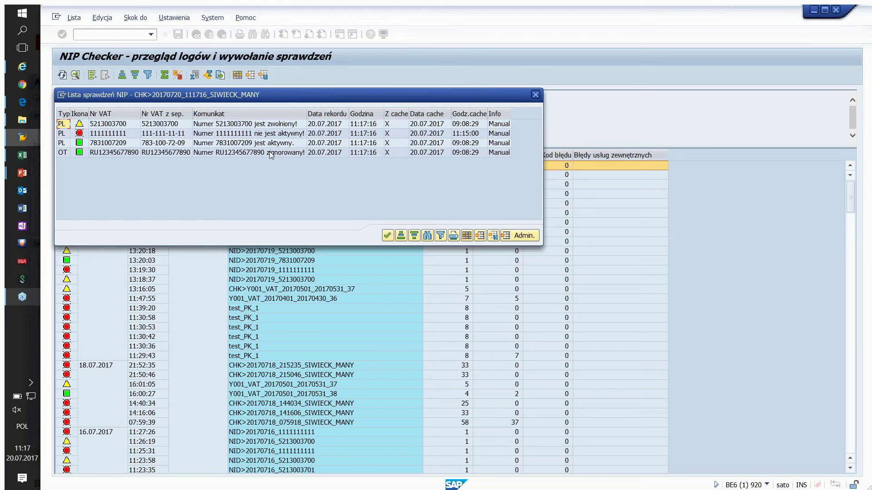
click(116, 134)
click(157, 143)
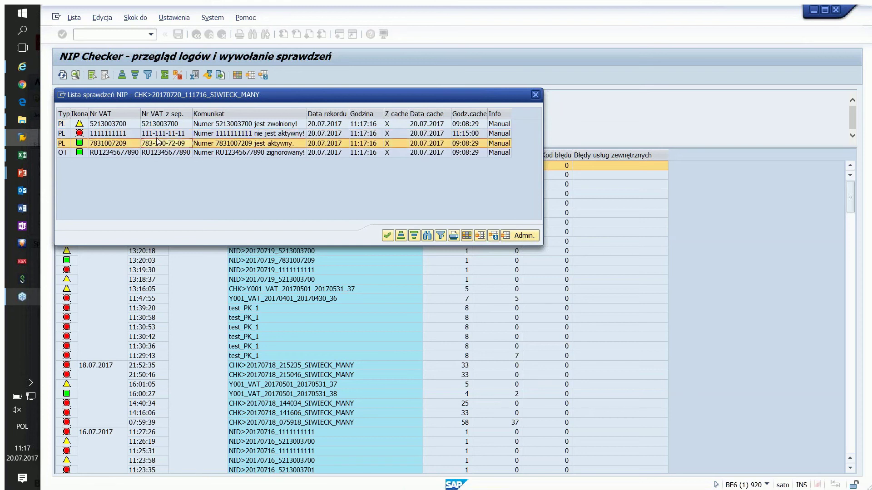
click(159, 134)
click(118, 137)
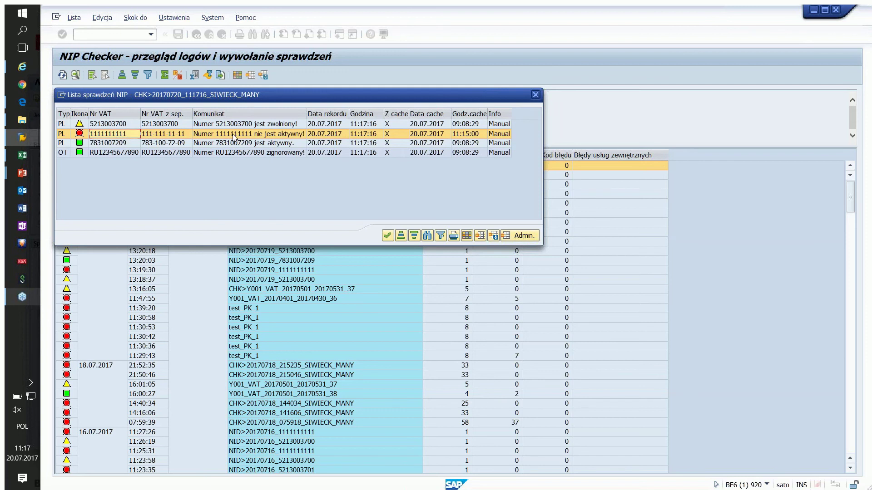
key(Up)
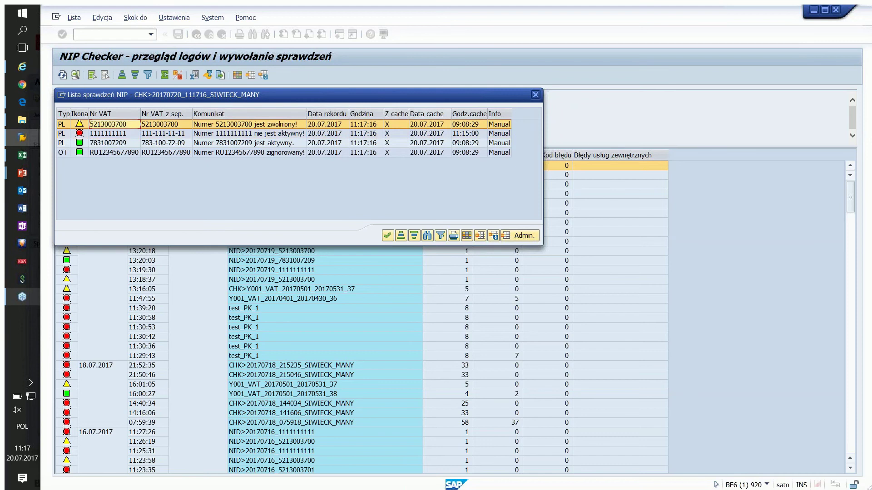
click(536, 95)
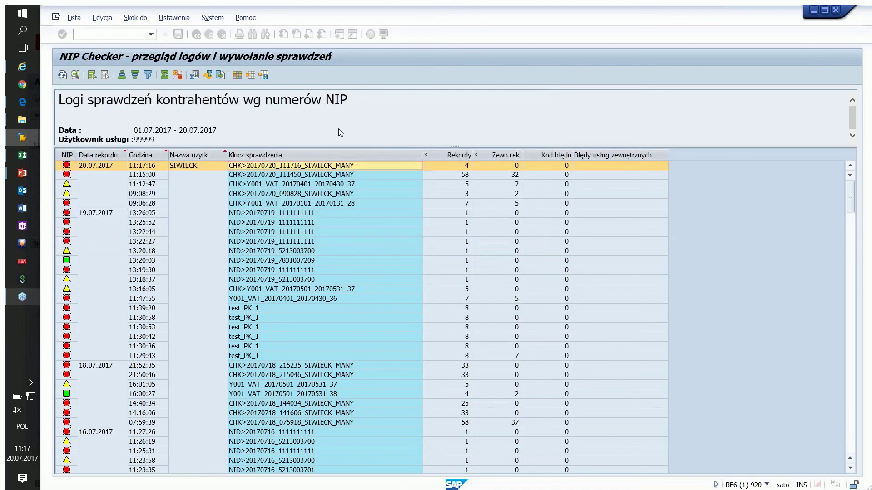
click(196, 34)
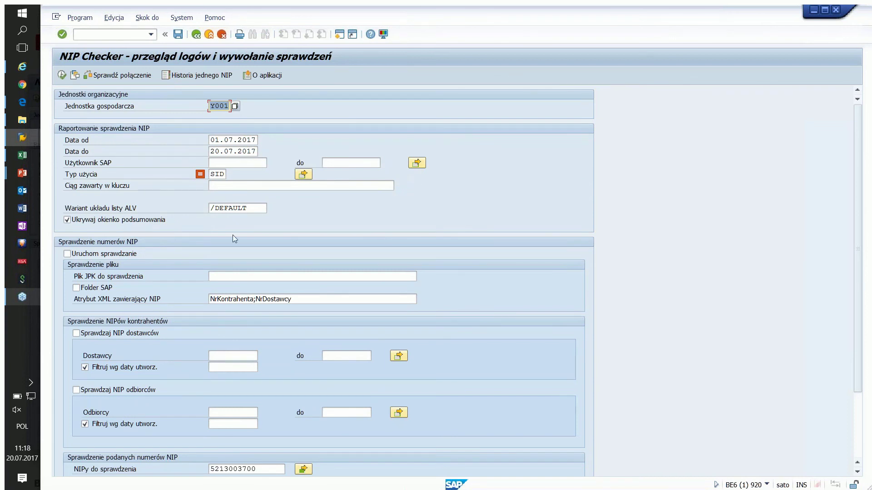
click(198, 77)
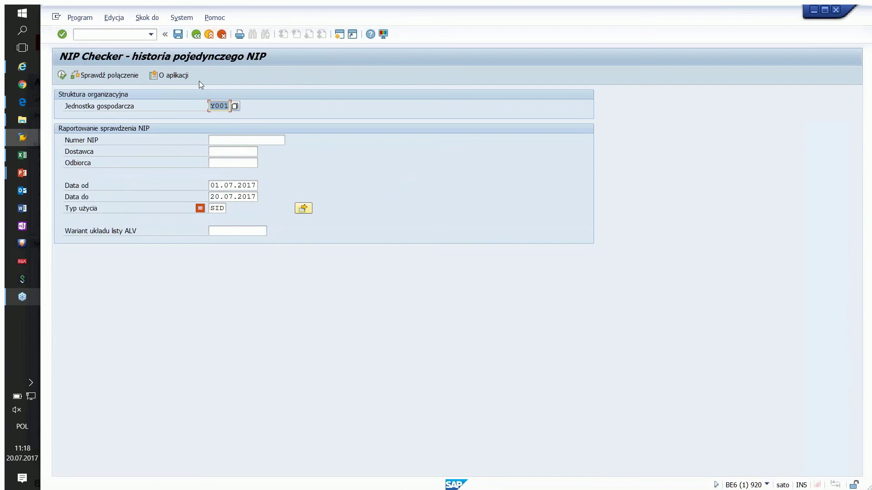
click(219, 139)
text(7)
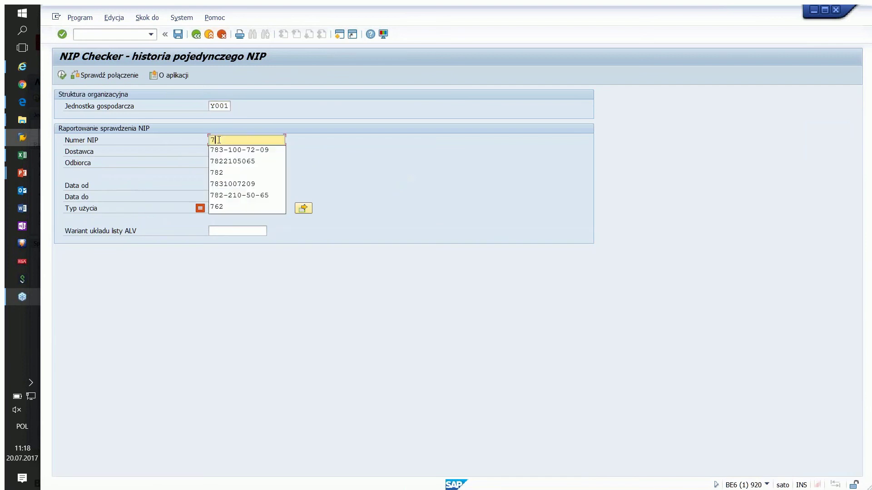
text(83-100)
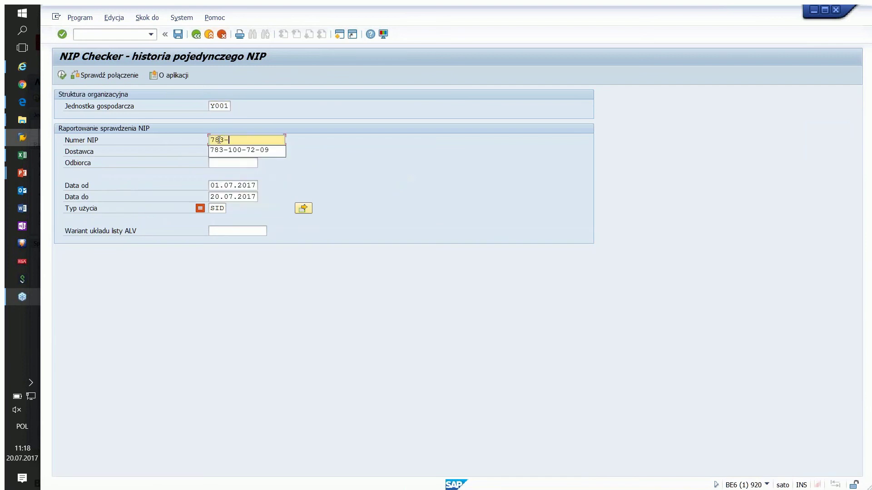
click(223, 151)
click(63, 76)
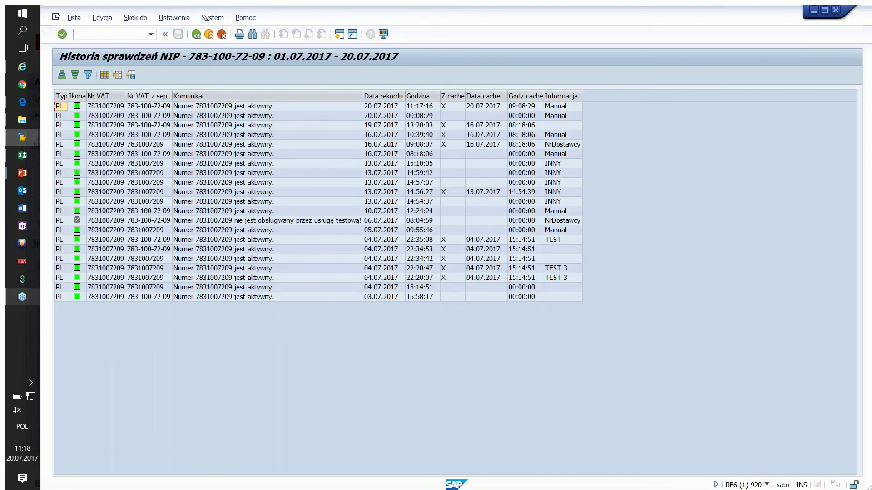
Step: Inspect the failed 06.07.2017 test-service check, then return to the selection screen
click(240, 221)
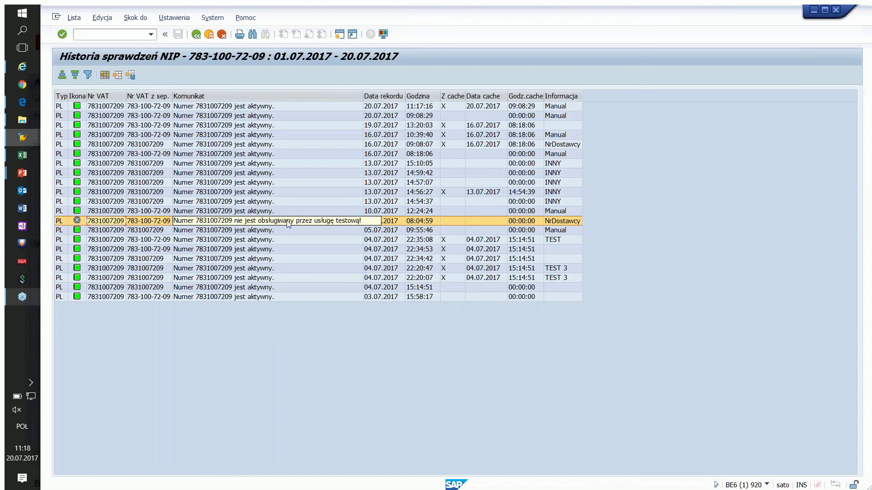
click(197, 36)
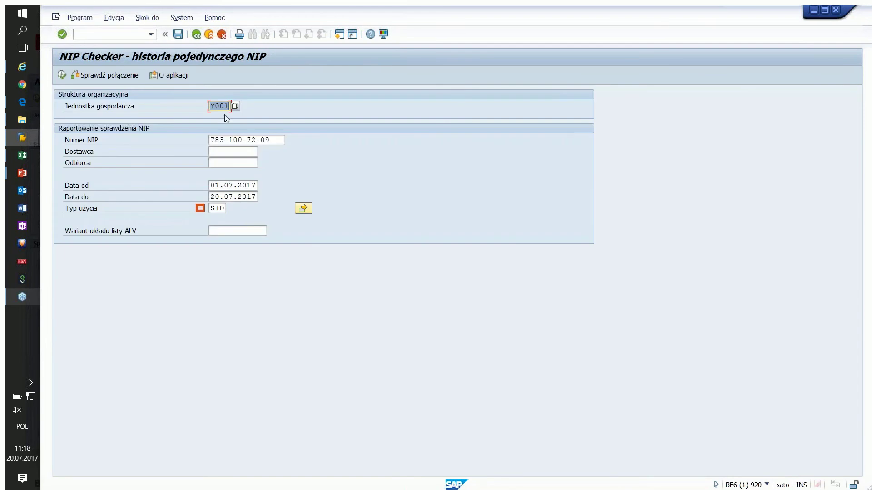
Step: Clear the NIP, run the history report for vendor VZDOSTKS01, then go back
key(Tab)
key(BackSpace)
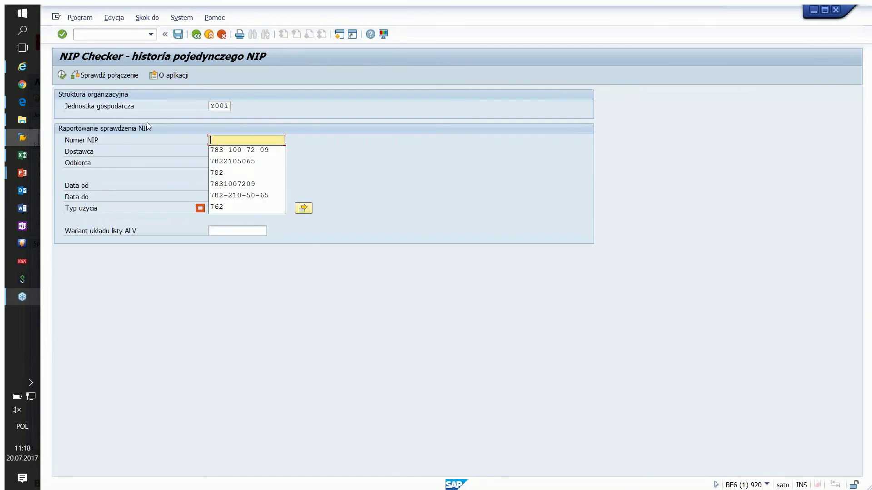
click(171, 142)
click(214, 151)
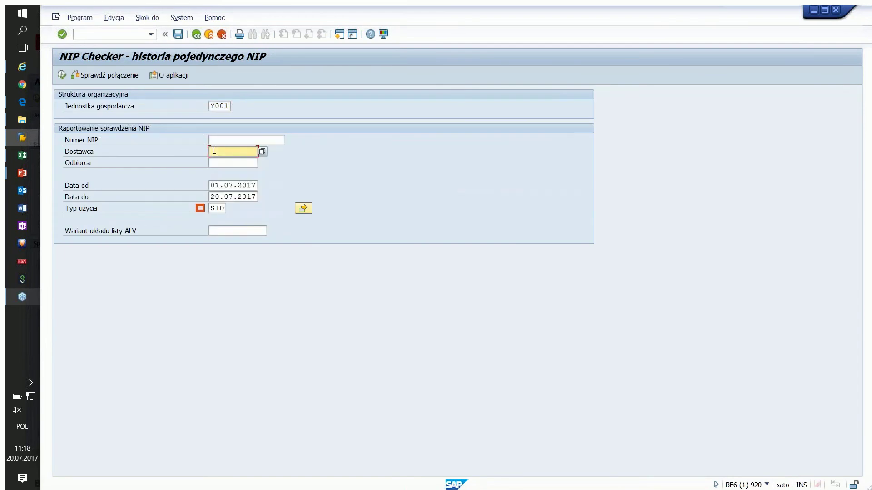
click(216, 161)
click(62, 75)
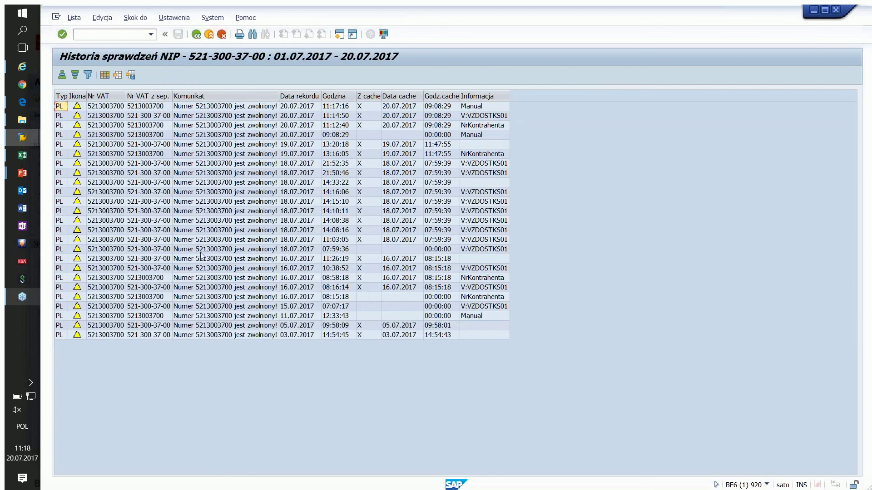
click(196, 35)
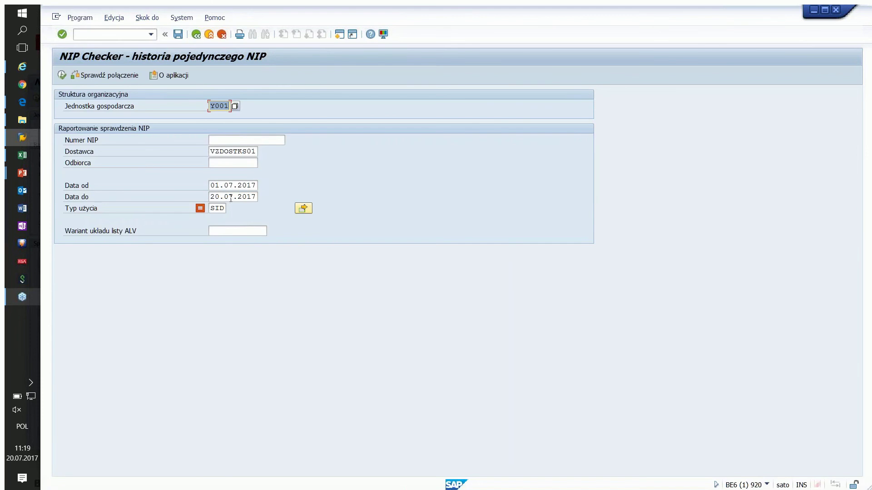
Step: Exit to SAP Easy Access and launch /BCC/JPT - JPK: Monitor Wysyłki from the JPK favourites
click(196, 35)
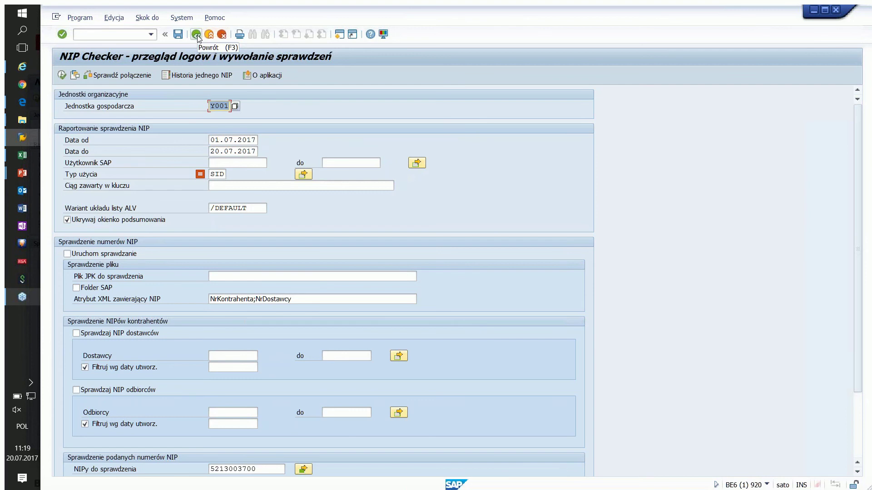
click(196, 34)
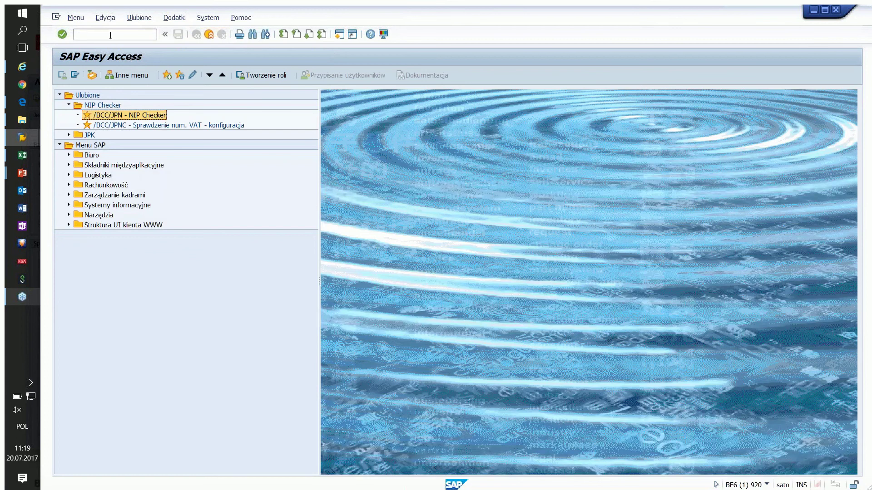
click(110, 35)
click(69, 135)
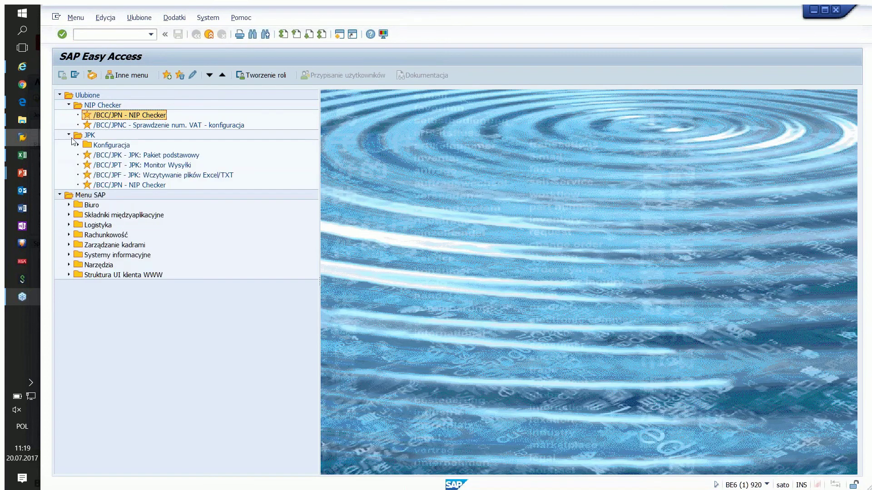
click(134, 175)
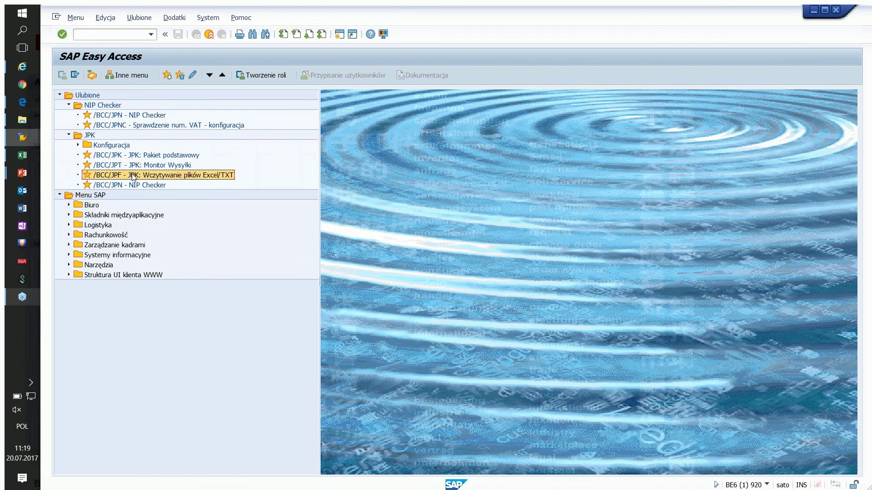
double_click(136, 165)
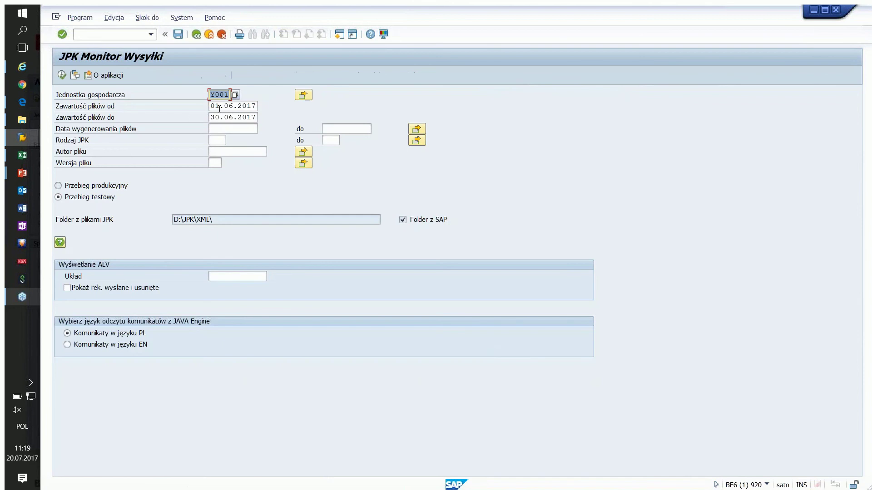
Step: List the JPK files with content dated from 01.01.2017
click(235, 106)
key(BackSpace)
text(1)
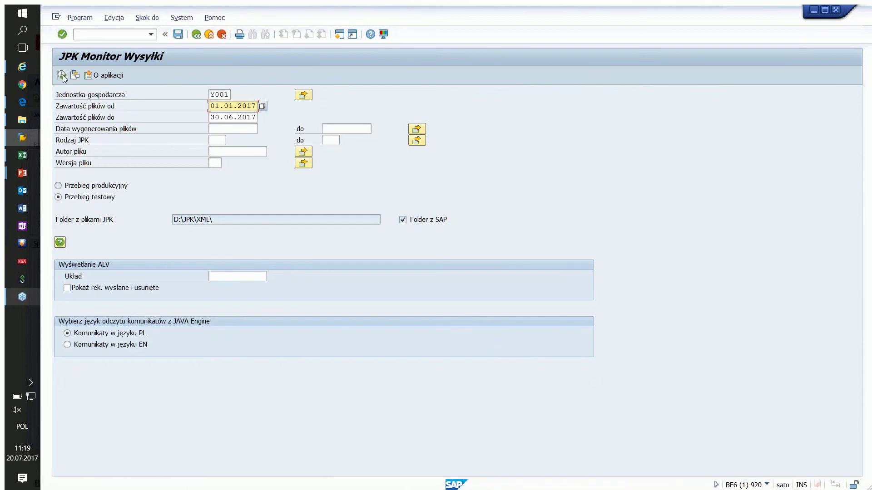
click(62, 75)
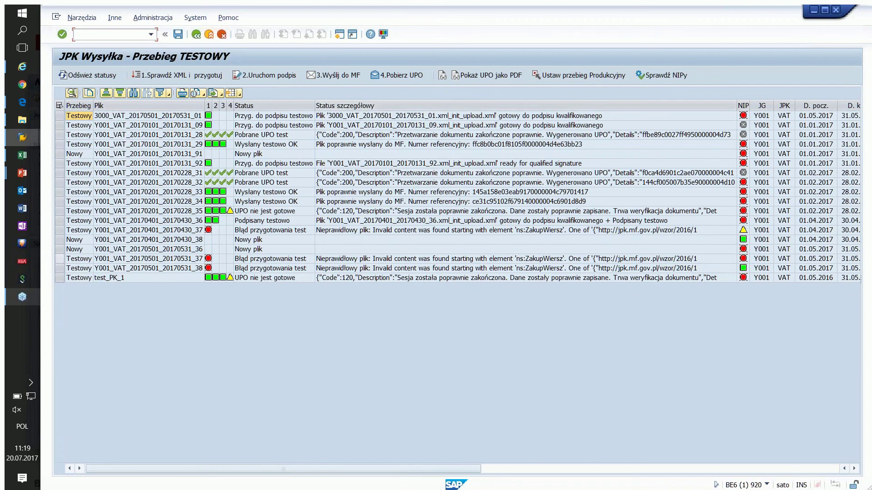
Step: Run the NIP check on file Y001_VAT_20170501_20170531_38 and open its NIP summary
click(61, 268)
click(662, 75)
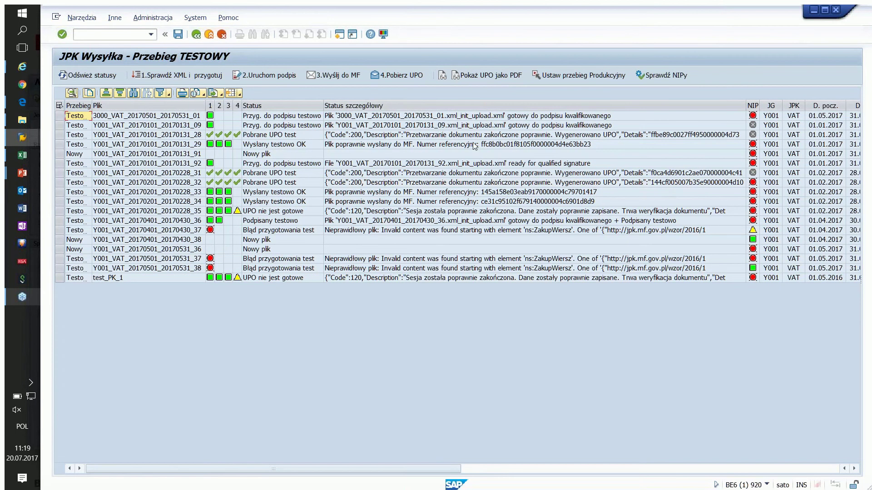
click(752, 268)
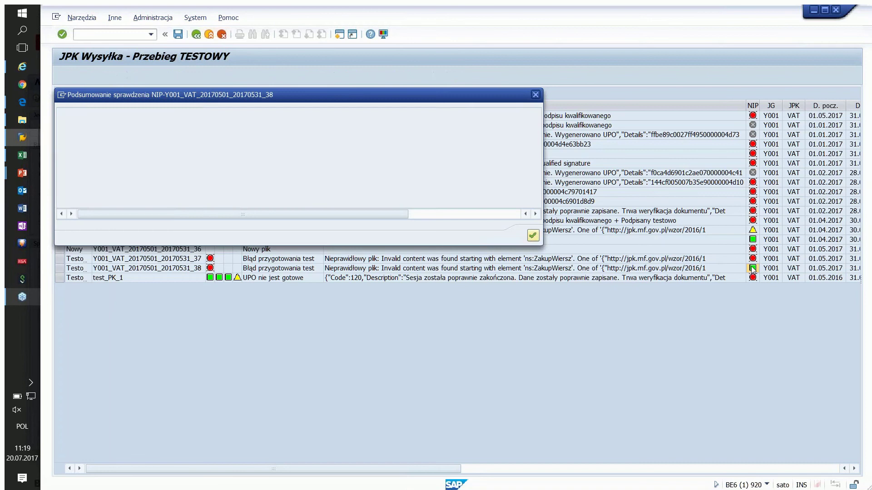
Step: Inspect the four valid NIP checks for file 38 in Lista sprawdzeń NIP, then close both popups
double_click(223, 125)
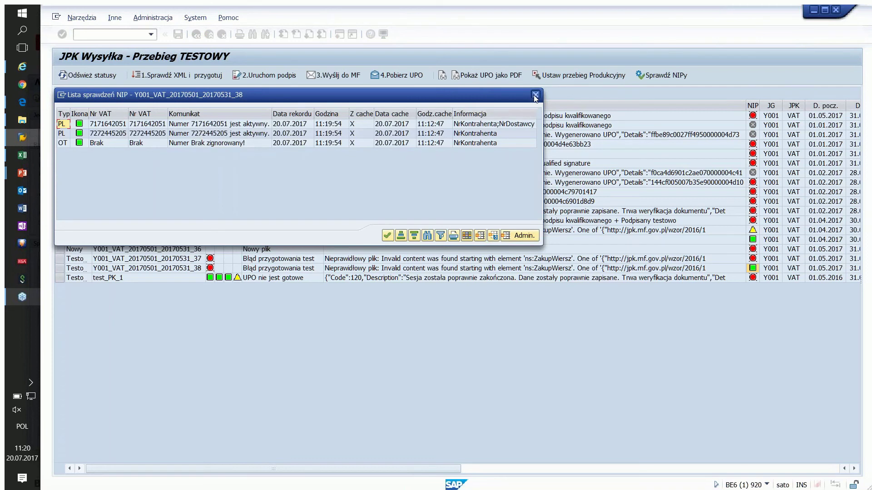
click(535, 96)
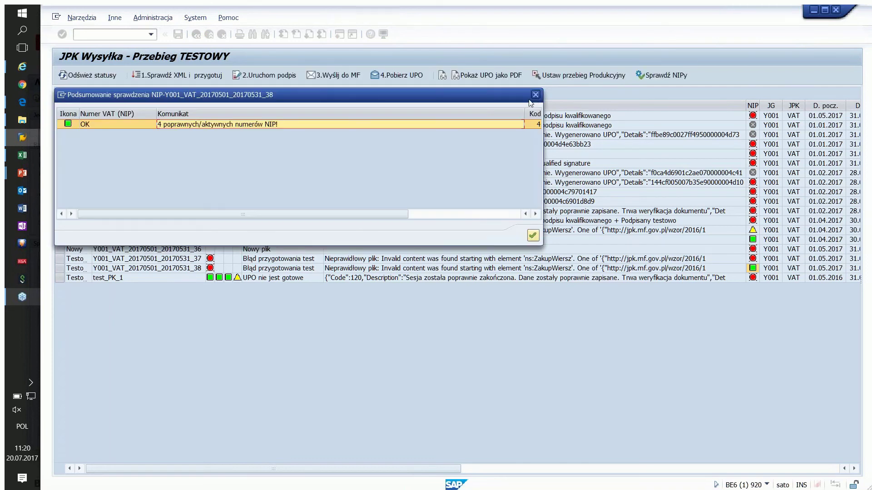
click(535, 97)
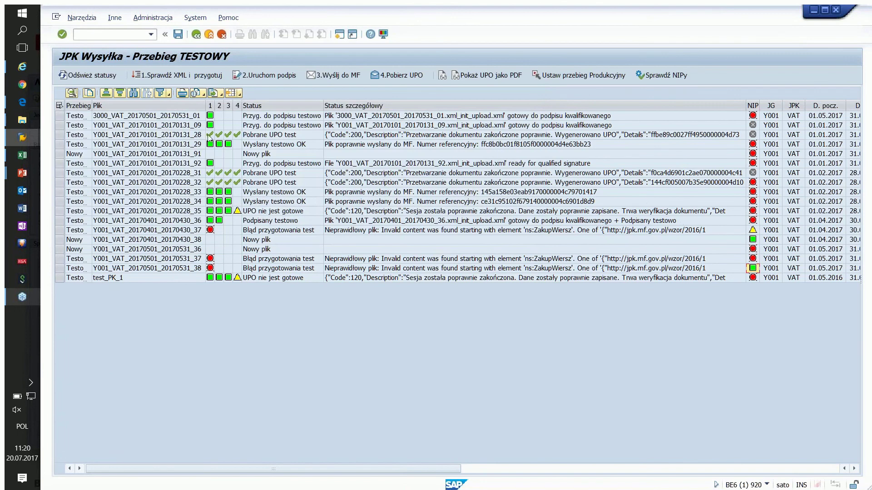
Step: Go back to SAP Easy Access and launch the /BCC/JPNC VAT number check configuration favourite
click(196, 35)
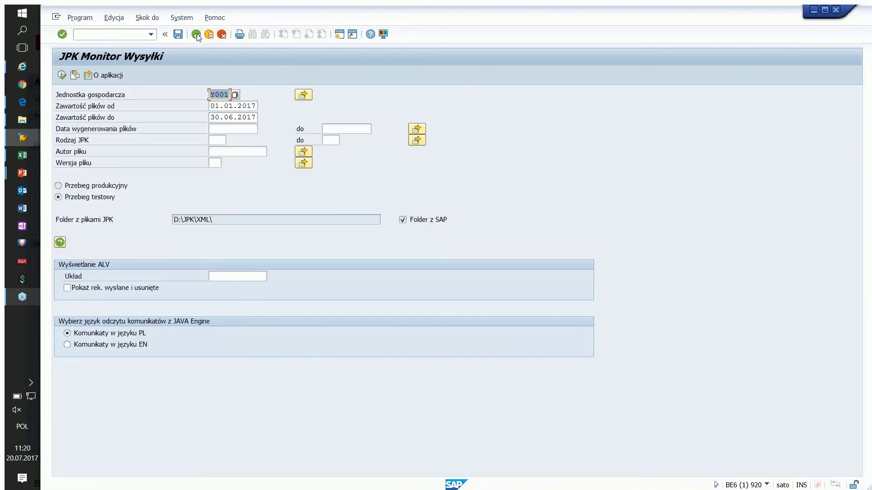
click(196, 35)
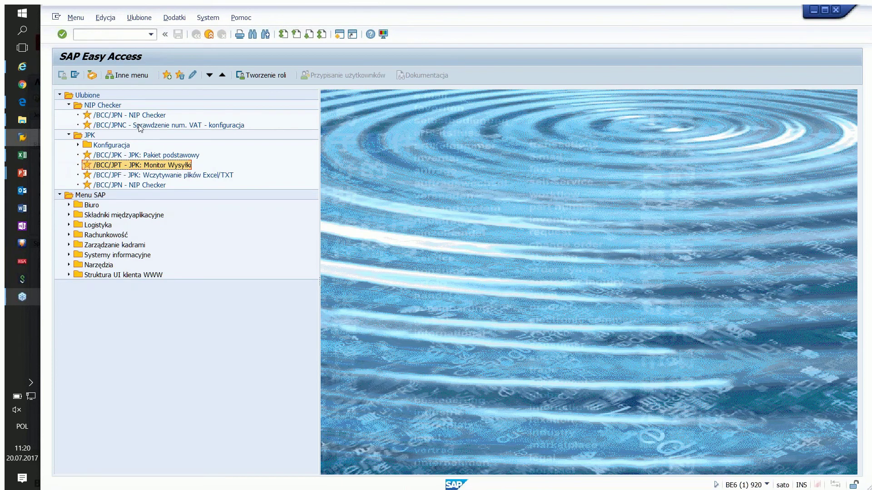
double_click(140, 126)
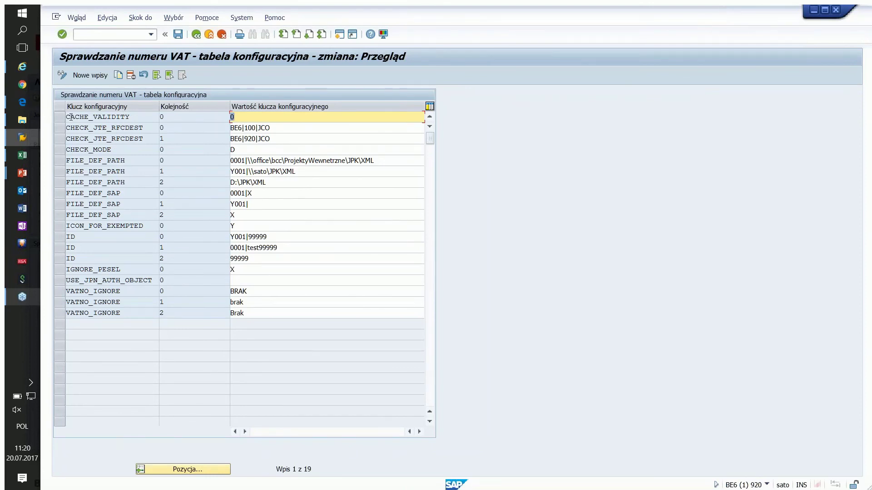
Step: Point out the CACHE_VALIDITY and ID settings in the VAT configuration table
click(115, 119)
double_click(114, 119)
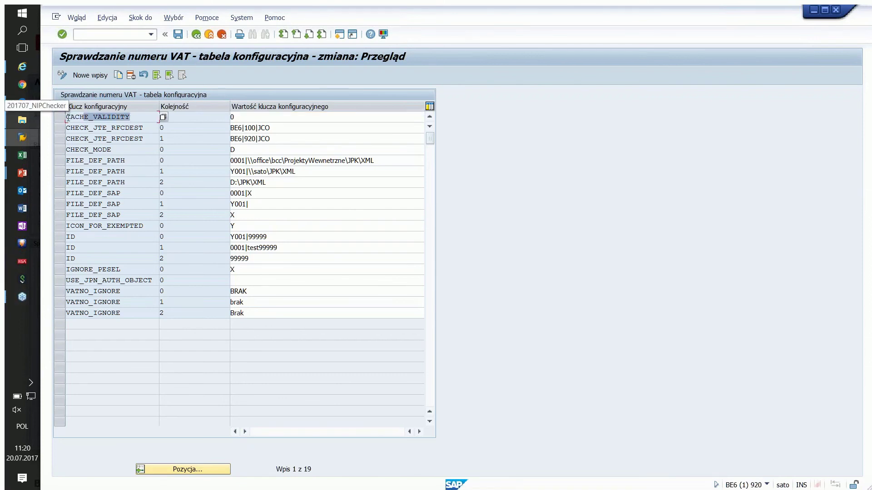
drag(87, 237, 53, 230)
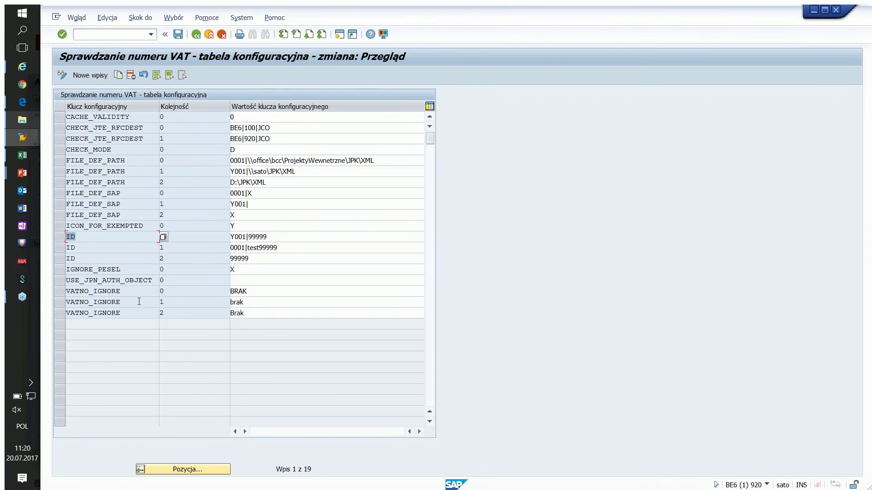
Step: Highlight the VATNO_IGNORE entries and their ignored values BRAK, brak and Brak
double_click(123, 291)
double_click(123, 302)
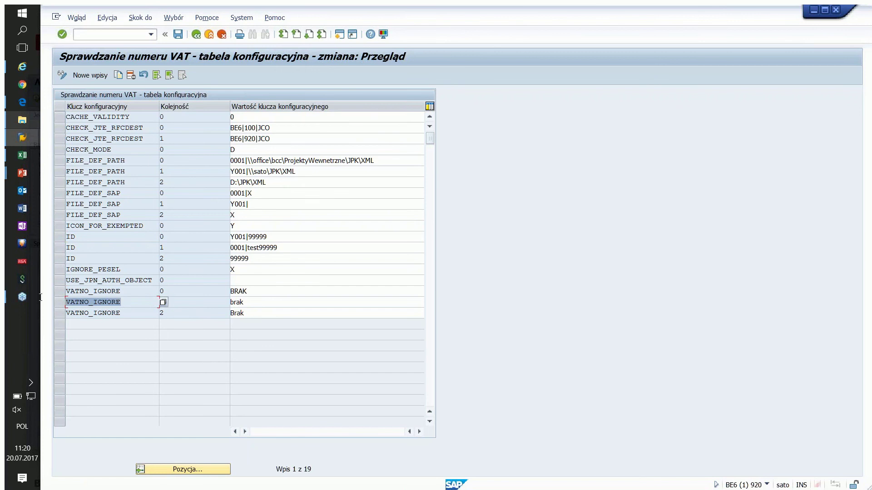
double_click(121, 313)
double_click(247, 291)
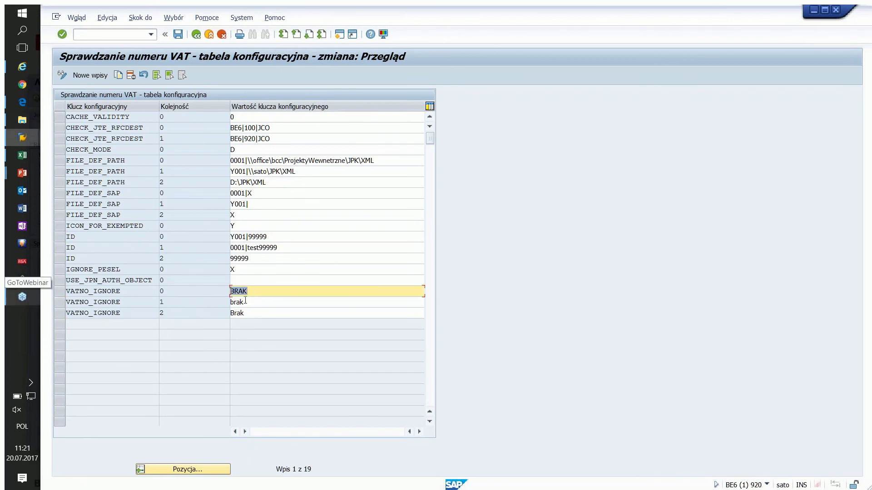
double_click(244, 302)
double_click(238, 313)
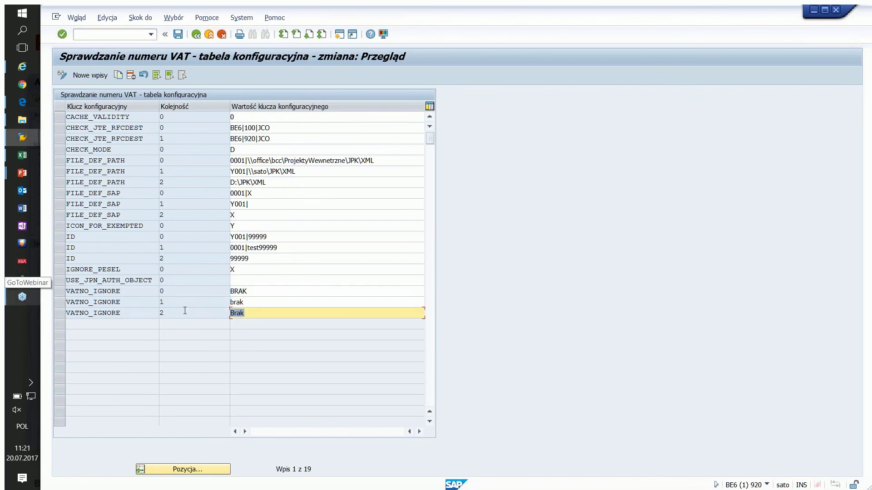
double_click(245, 302)
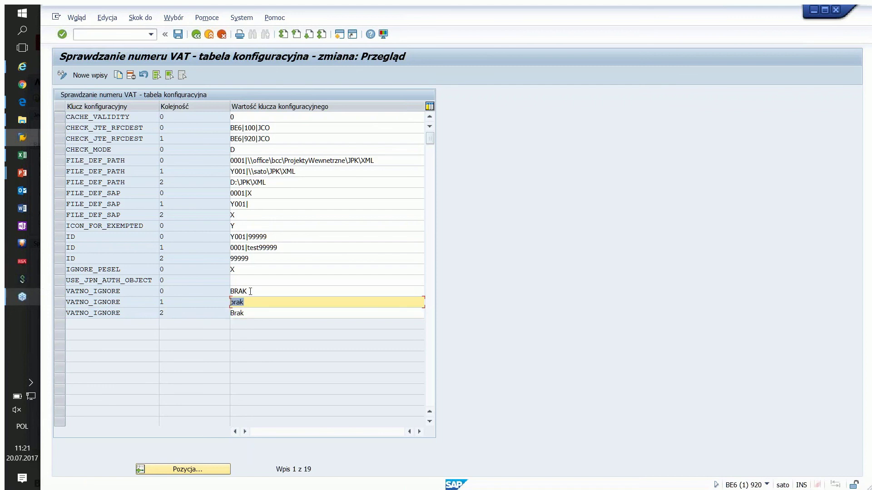
double_click(240, 291)
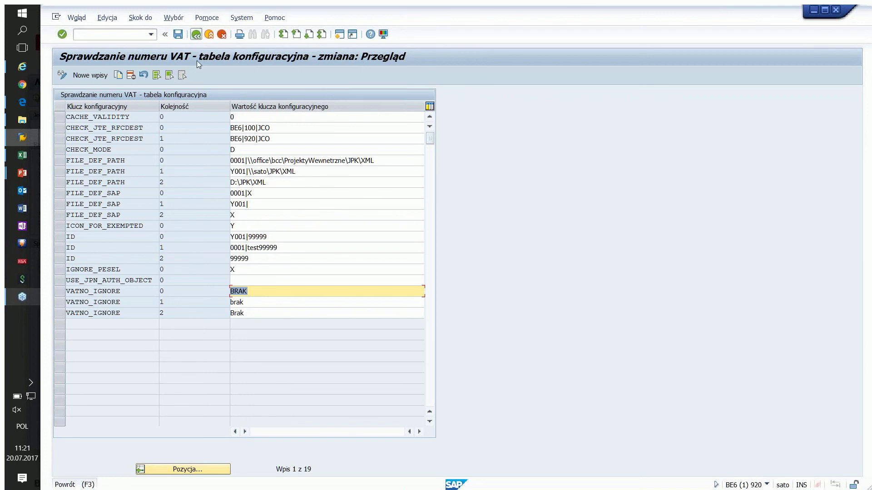
Step: Select the FILE_DEF_PATH key rows, then leave the table for SAP Easy Access
click(141, 158)
drag(137, 161, 52, 161)
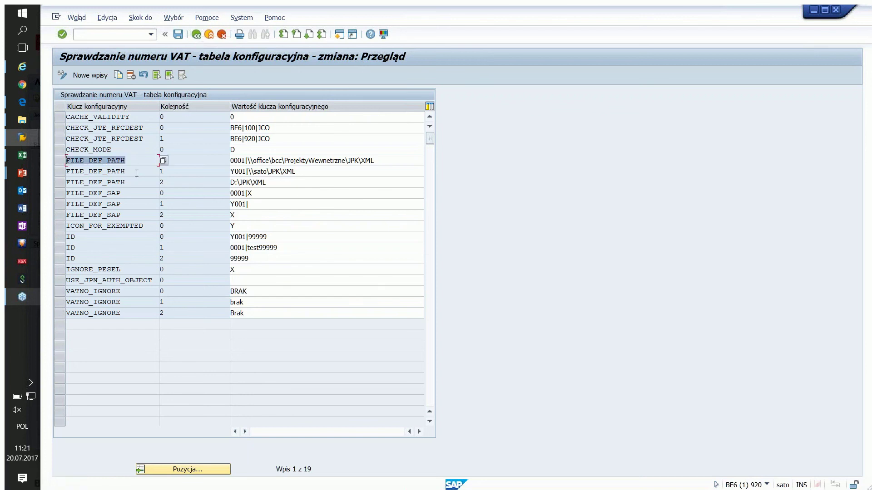
key(Down)
key(Down)
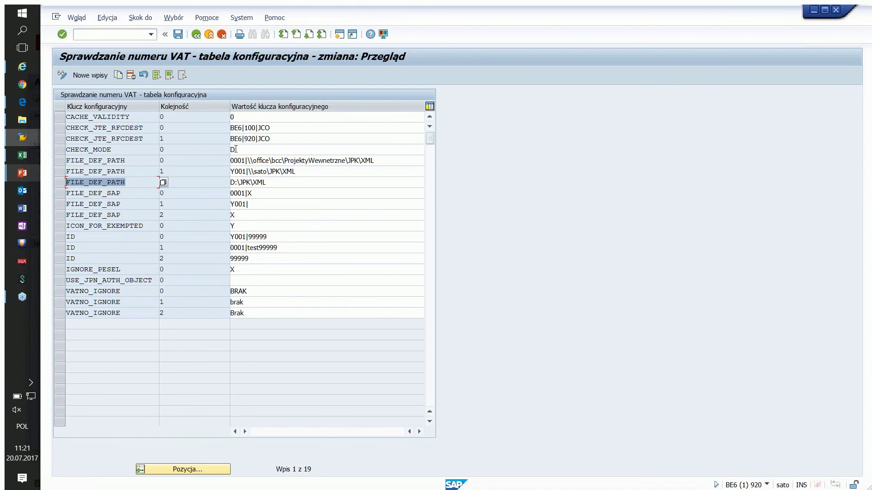
click(196, 34)
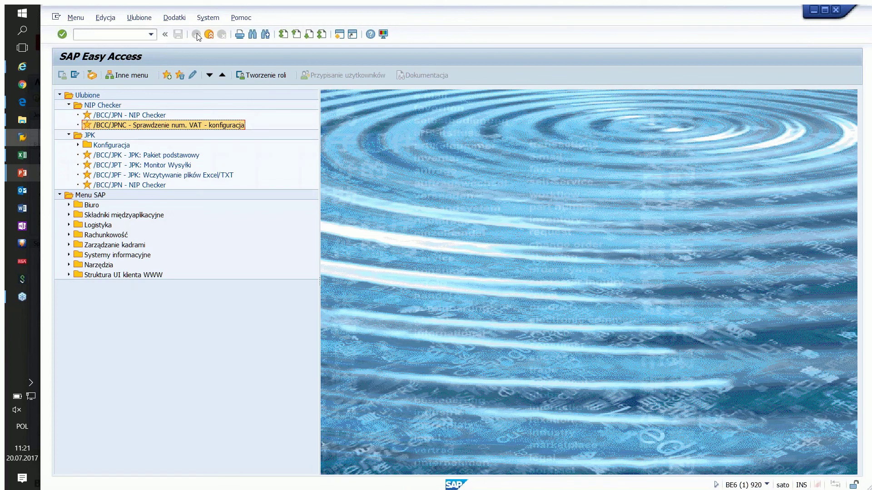
click(96, 38)
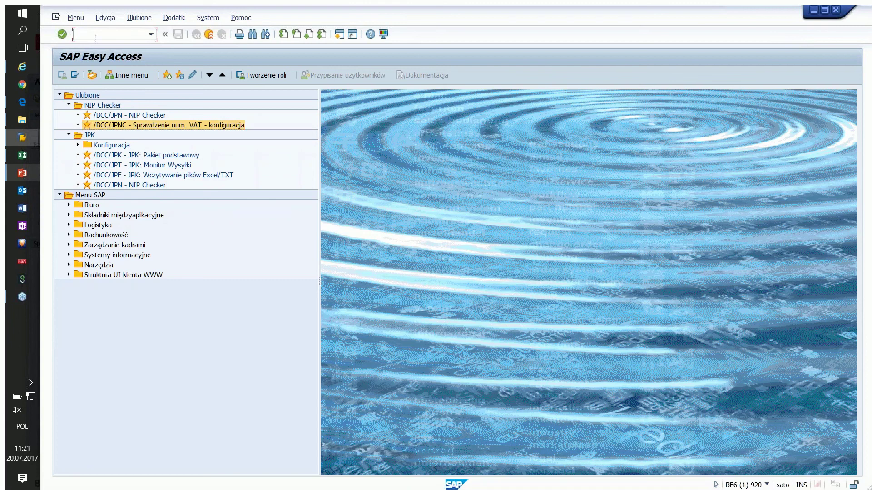
text(/nse80)
key(Return)
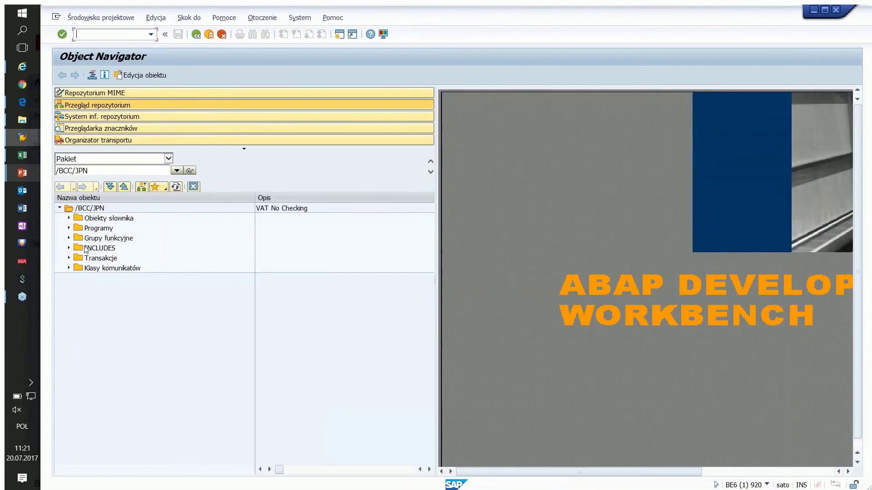
click(69, 237)
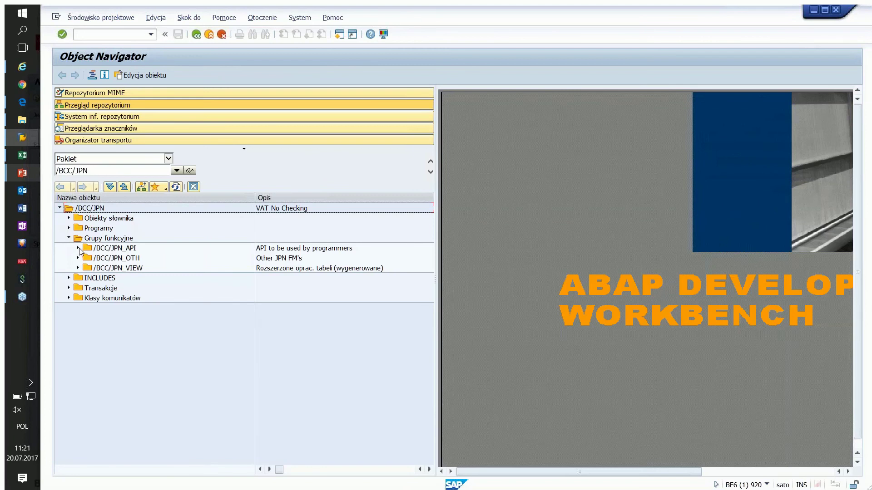
click(78, 248)
click(87, 258)
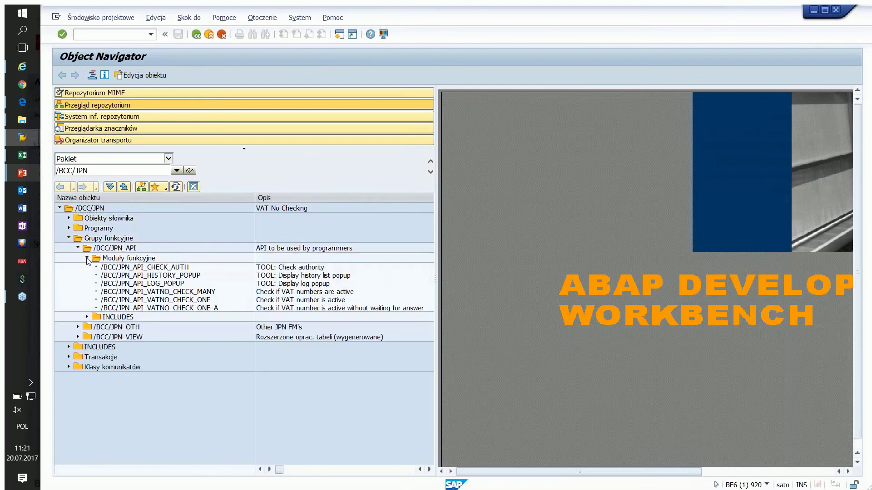
click(125, 267)
click(125, 276)
click(125, 283)
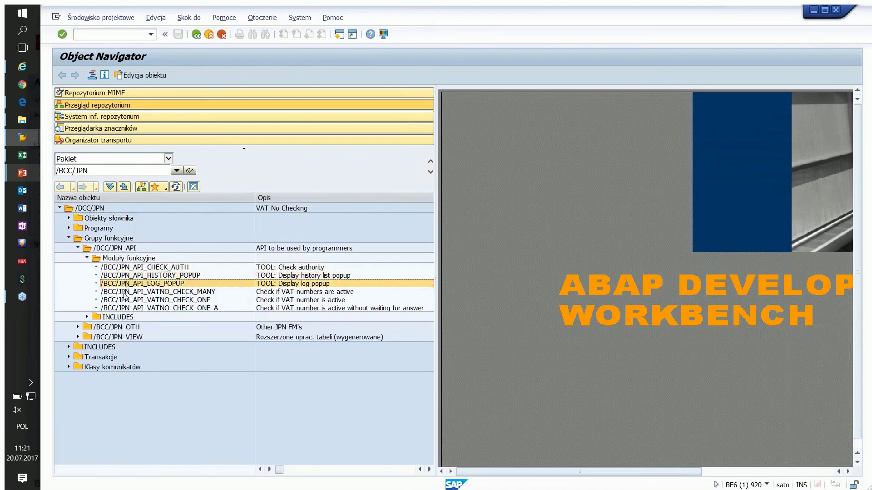
click(125, 292)
key(Down)
key(Down)
key(Up)
key(Up)
key(Up)
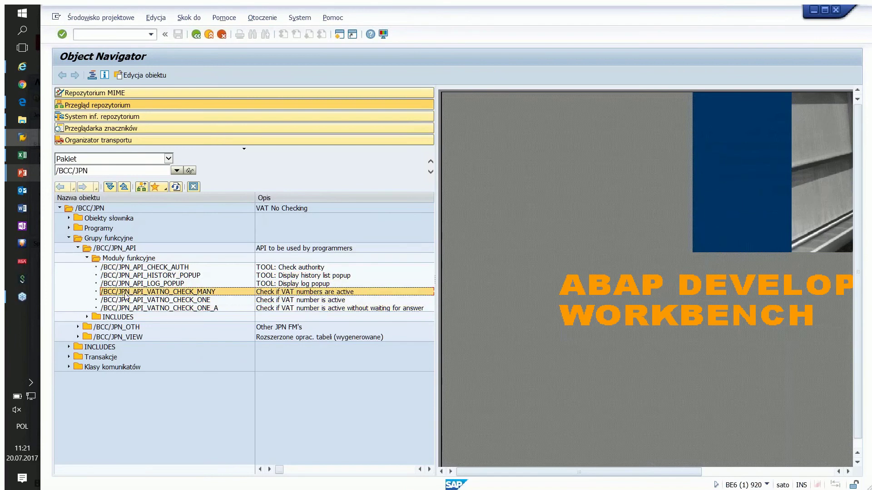
click(126, 276)
click(125, 268)
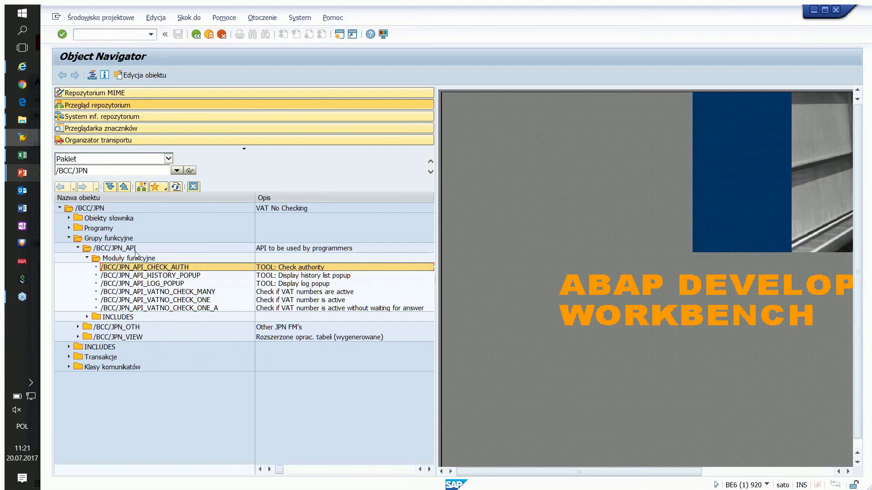
click(135, 292)
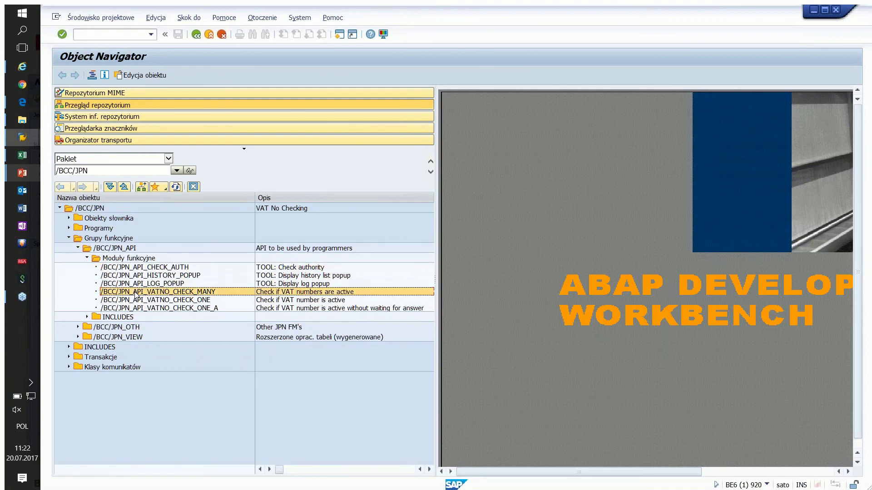
click(136, 300)
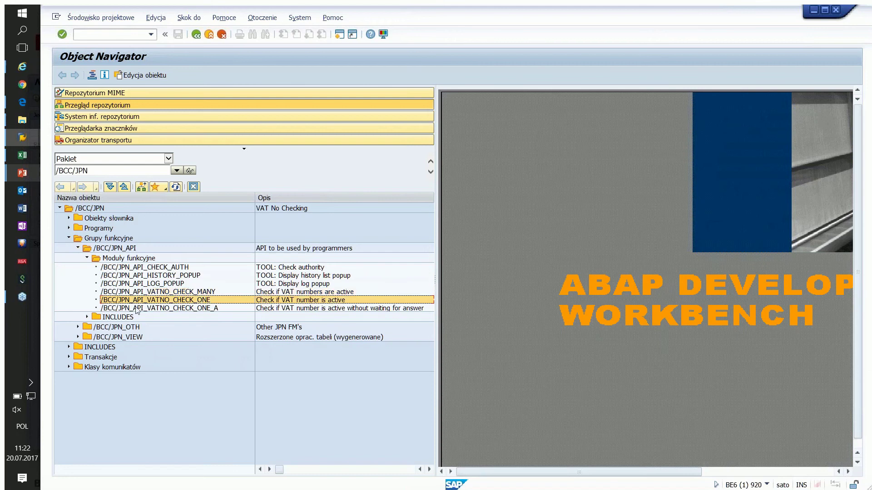
click(136, 308)
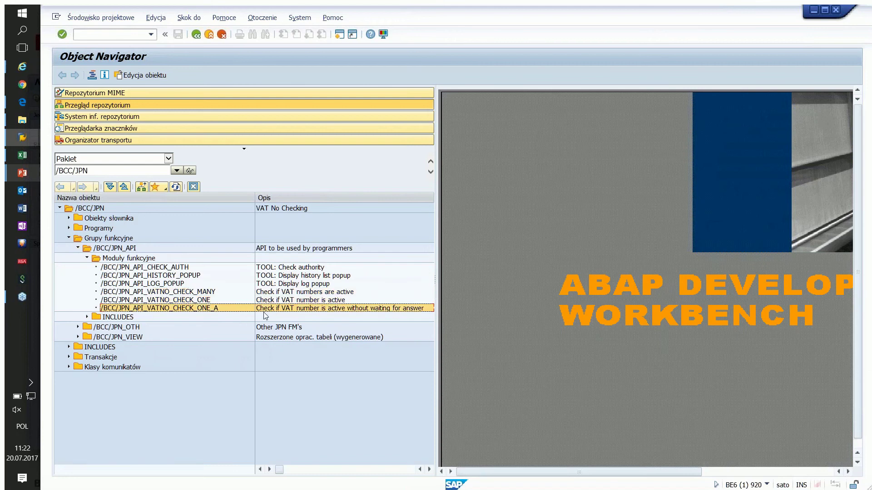
click(194, 293)
click(195, 300)
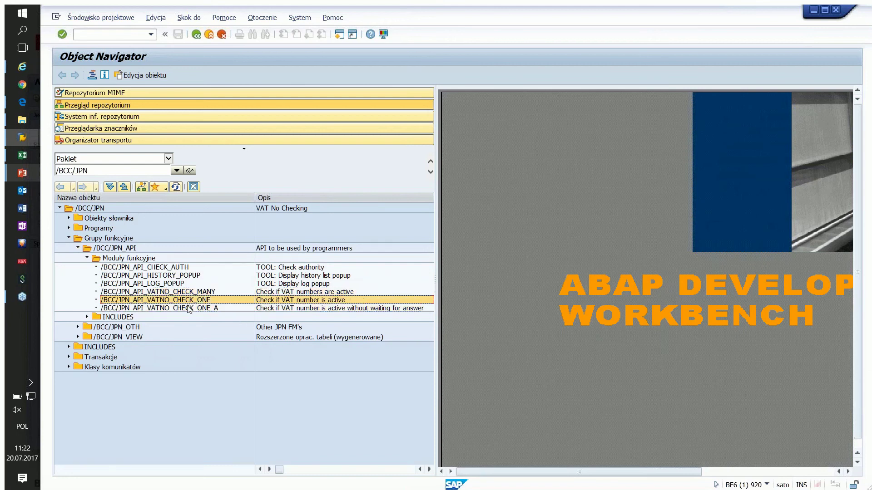
click(187, 308)
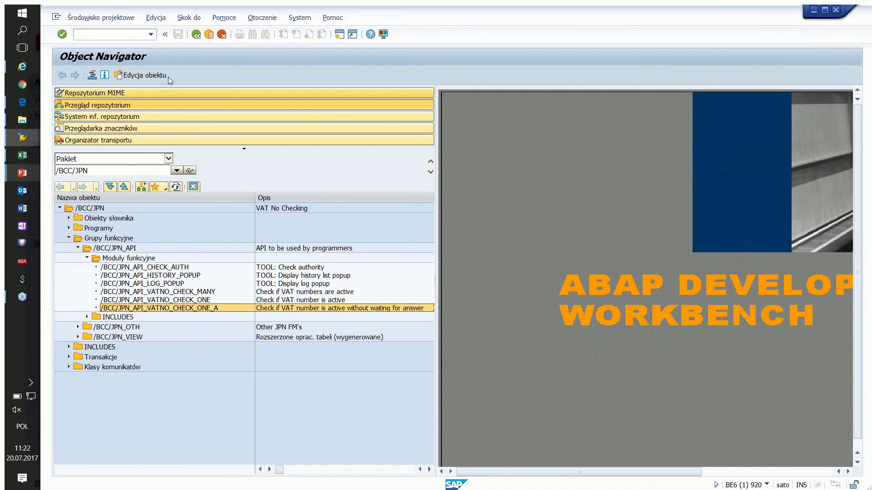
click(195, 35)
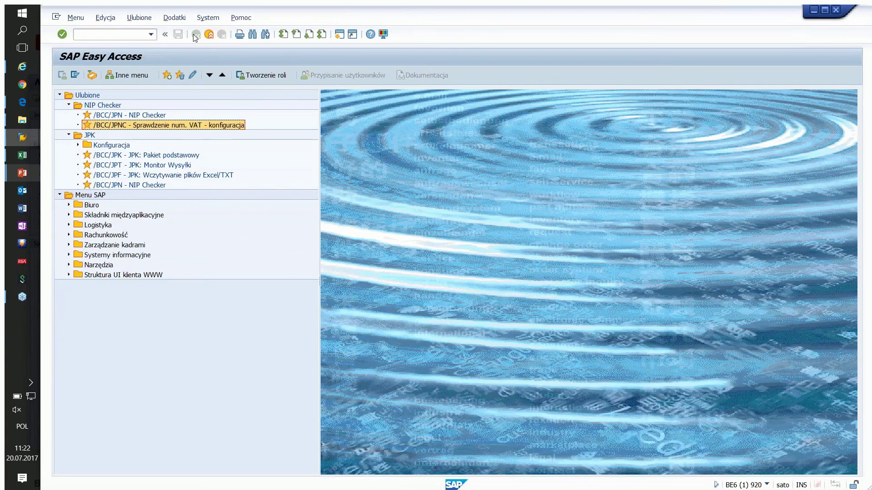
Step: Start fk02 for the vendor with the Sterowanie and Obrót płatniczy views selected
click(87, 33)
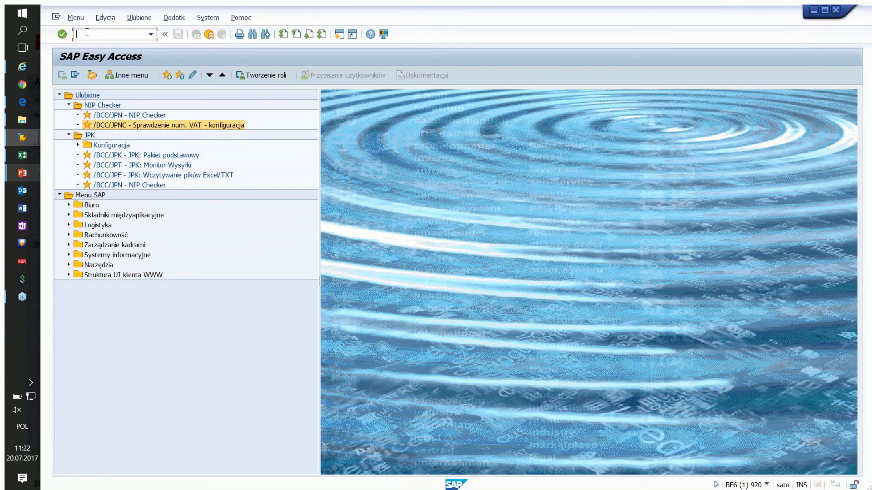
text(fk02)
key(Return)
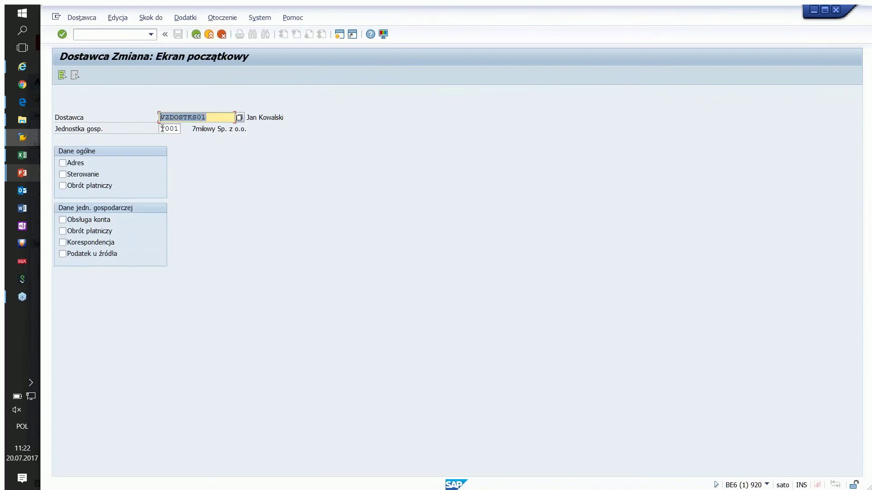
click(62, 174)
click(63, 185)
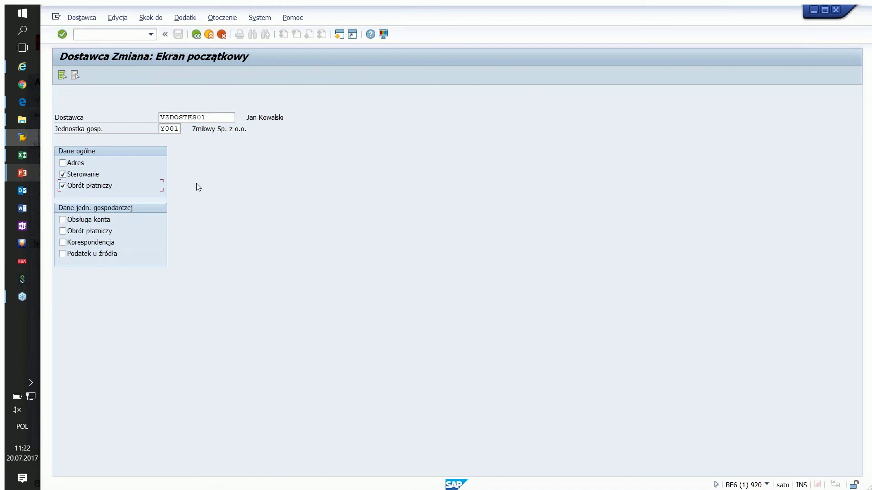
Step: Continue through the control and payment screens, save, see the NIP warning, and go back
key(Return)
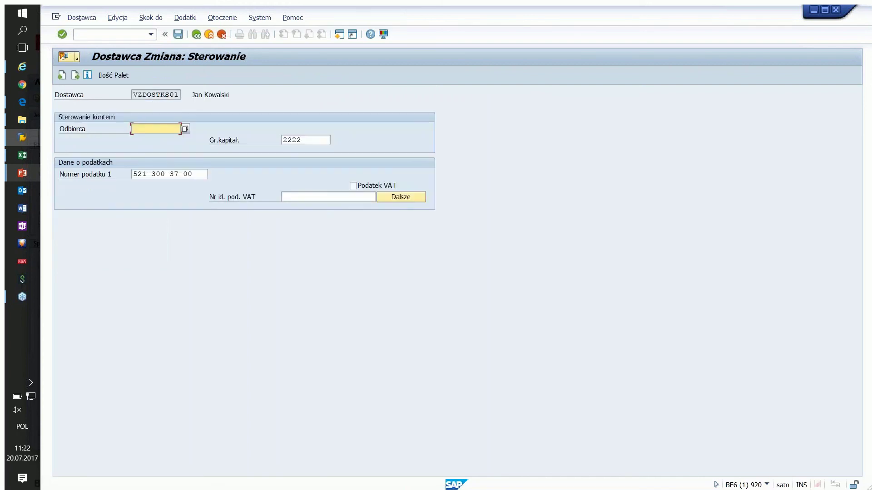
key(Tab)
key(Tab)
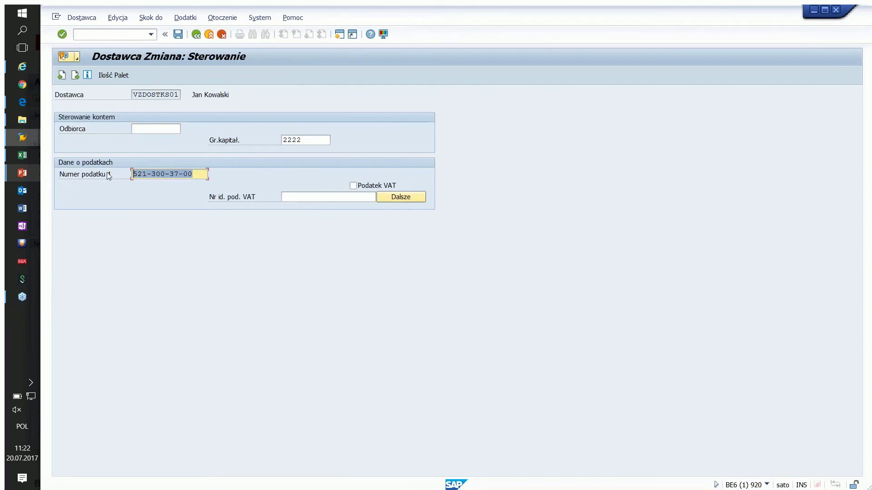
key(Return)
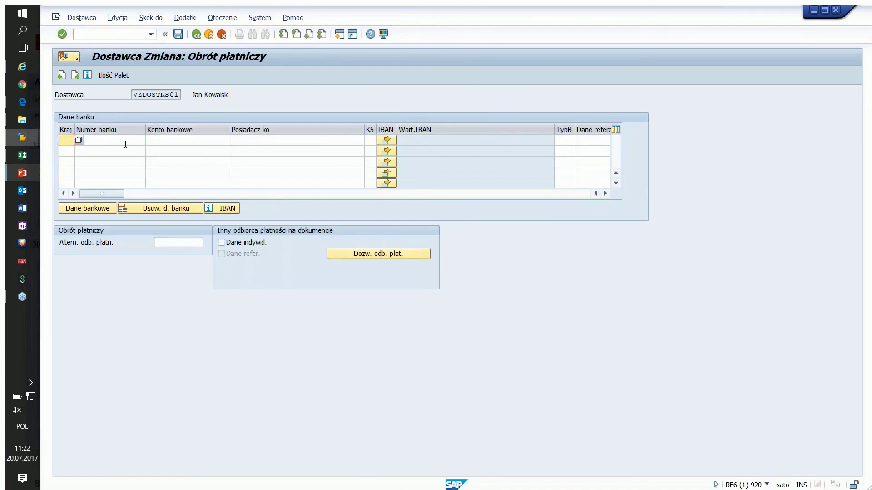
click(178, 35)
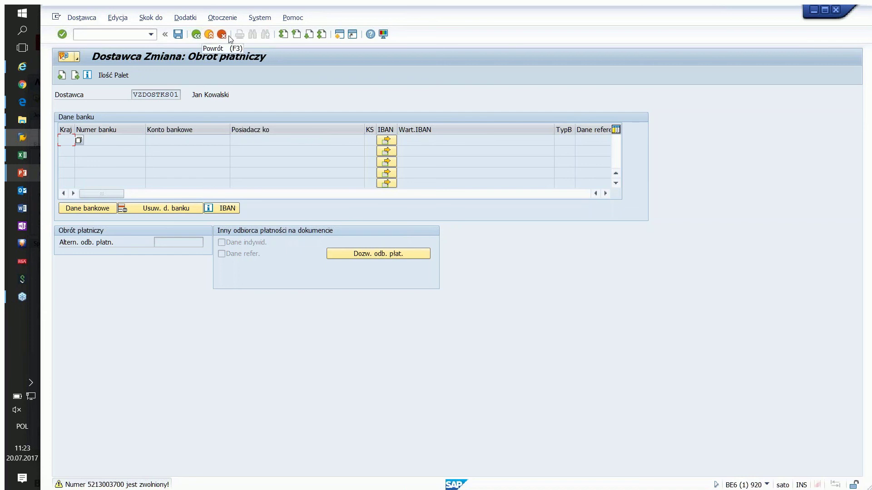
click(196, 34)
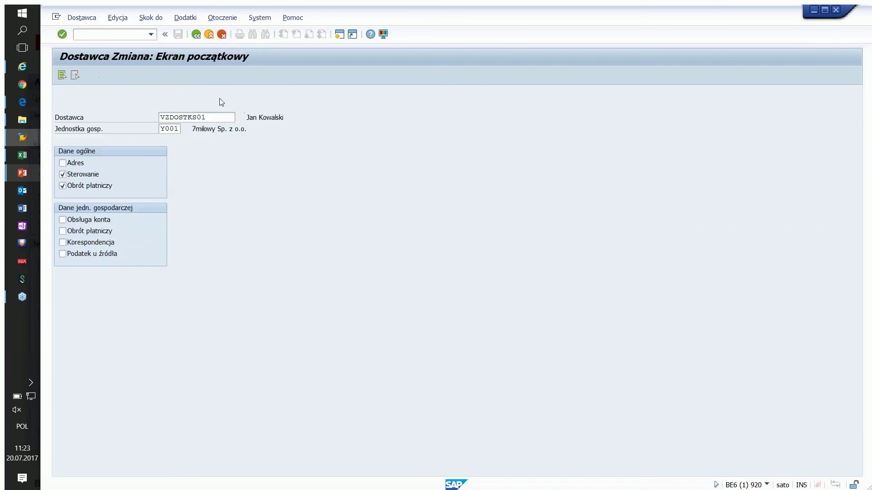
key(Return)
key(Tab)
key(Tab)
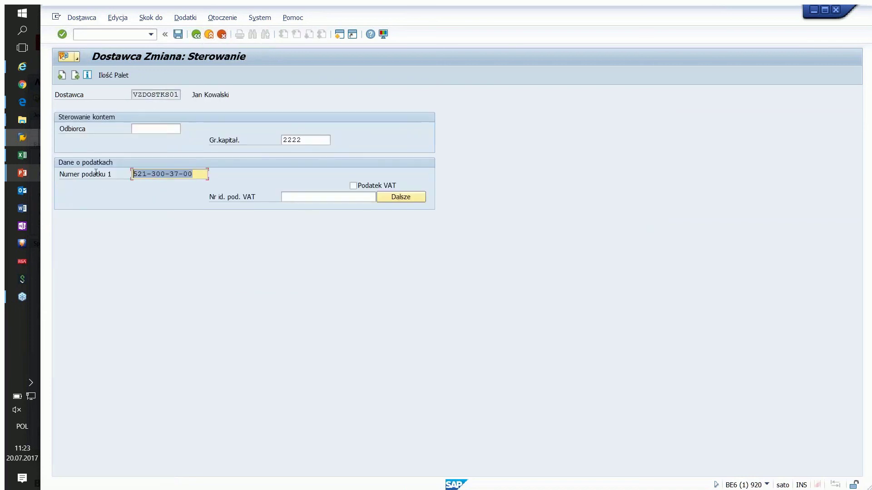
text(111-)
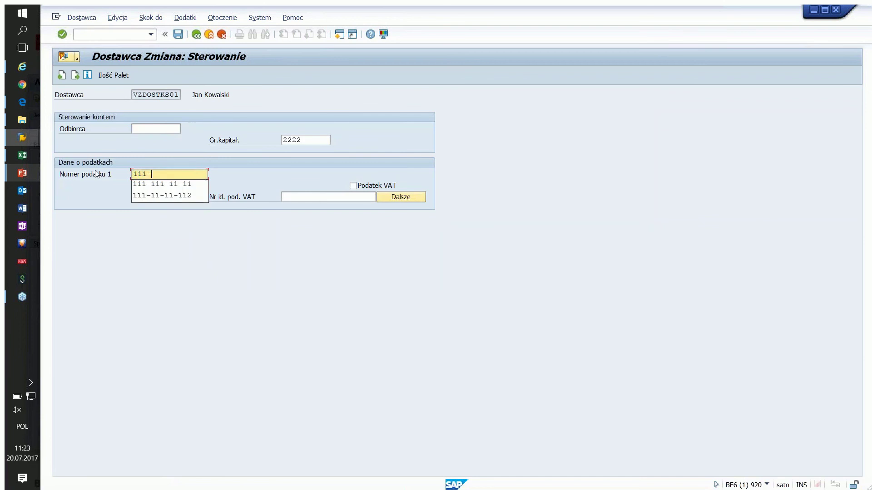
text(111-11-11)
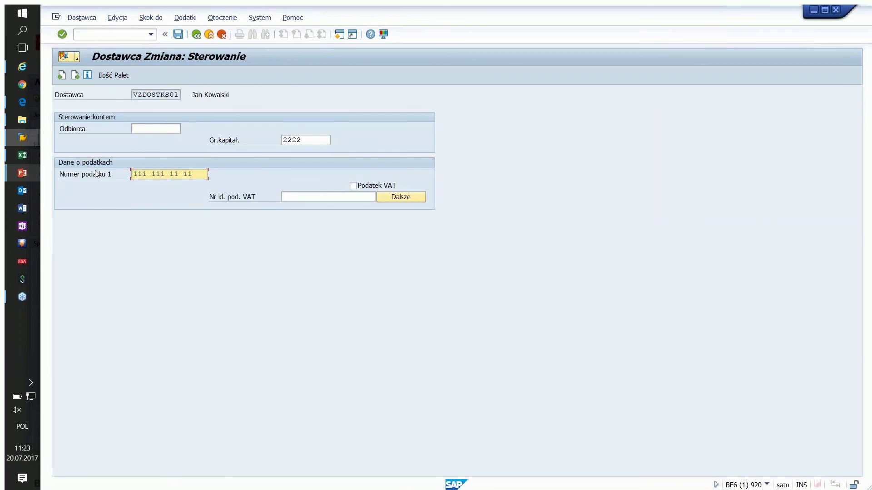
key(Return)
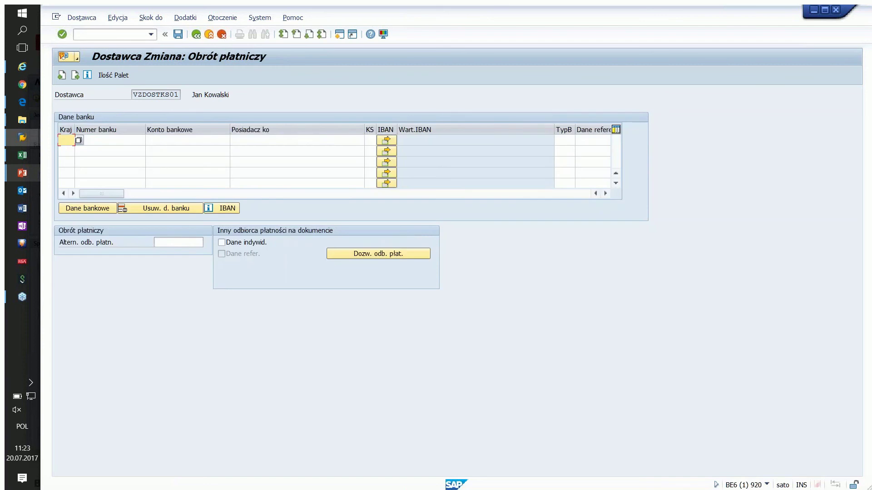
click(178, 34)
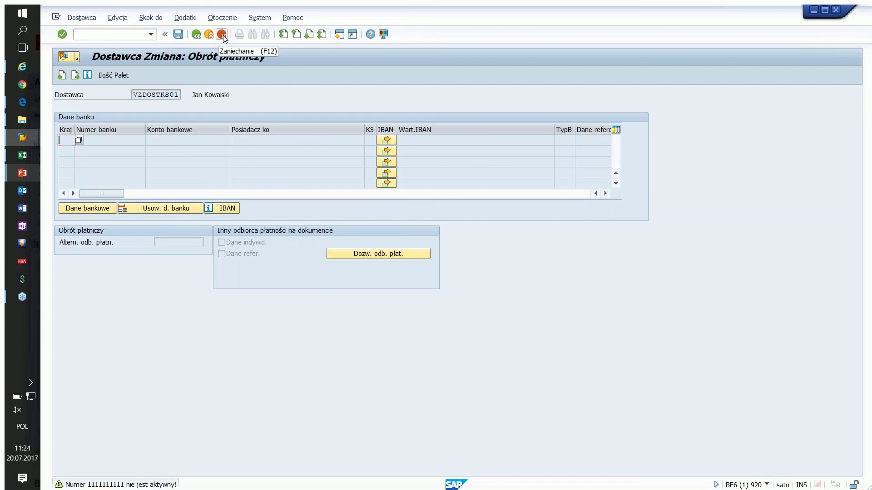
Step: Leave without saving, answering Nie, and return to SAP Easy Access
click(200, 35)
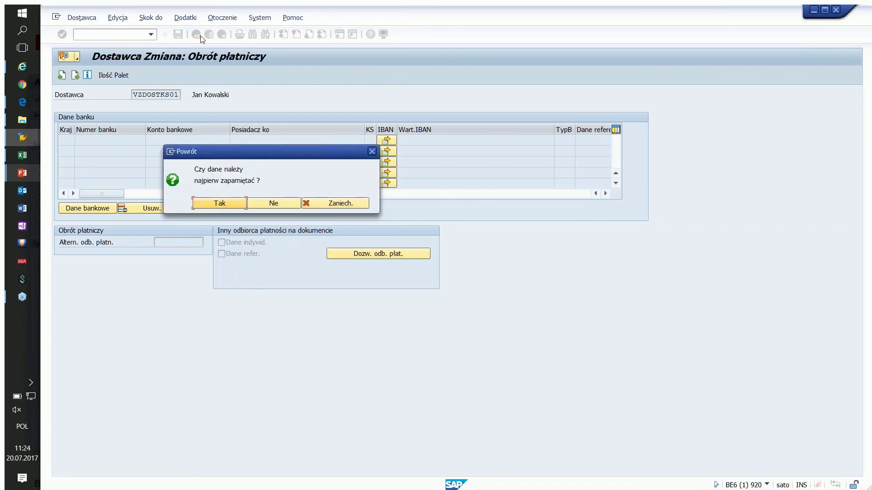
click(266, 206)
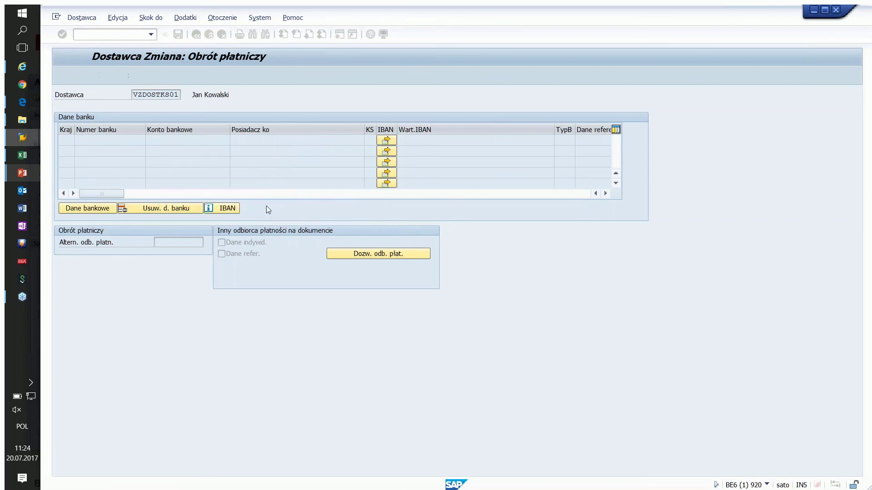
click(196, 34)
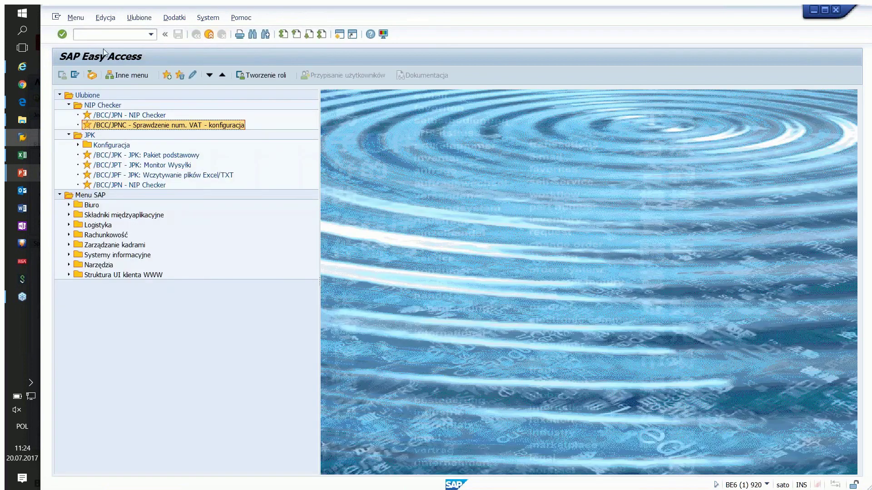
click(98, 34)
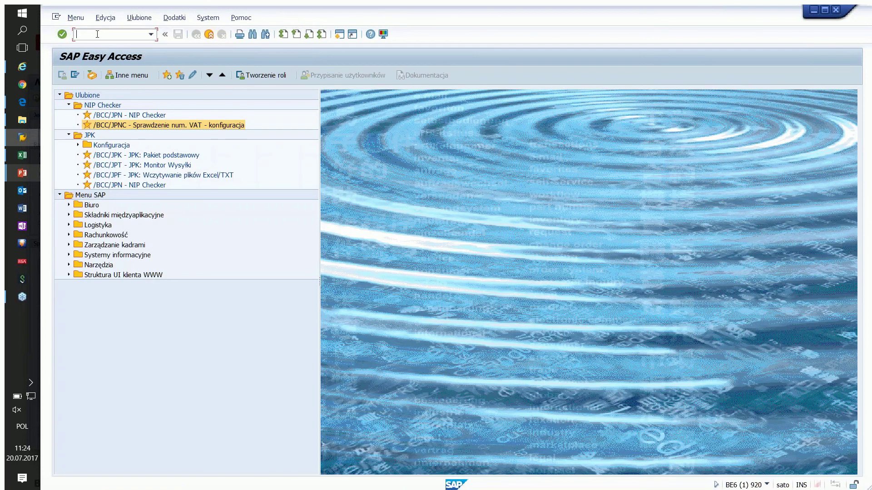
Step: Start FB60, pick the vendor from history and set the invoice date to 20.07.2017
text(fb)
key(BackSpace)
key(BackSpace)
text(fb60)
key(Return)
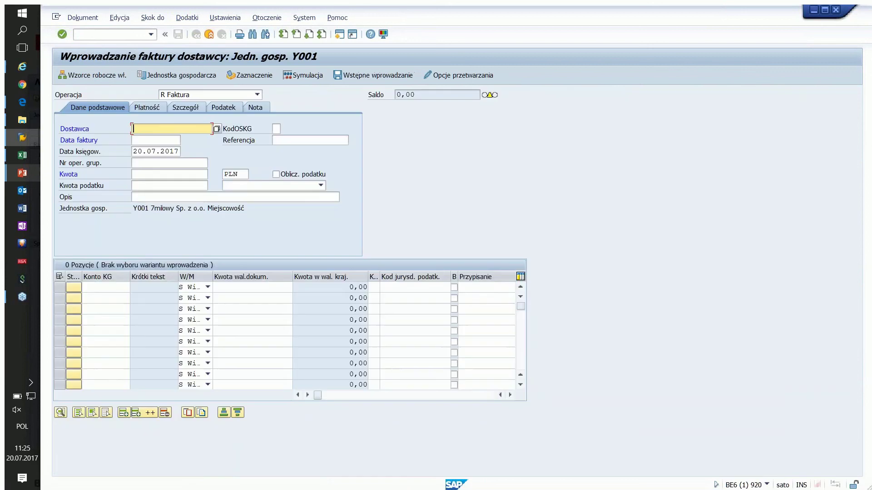
text(1)
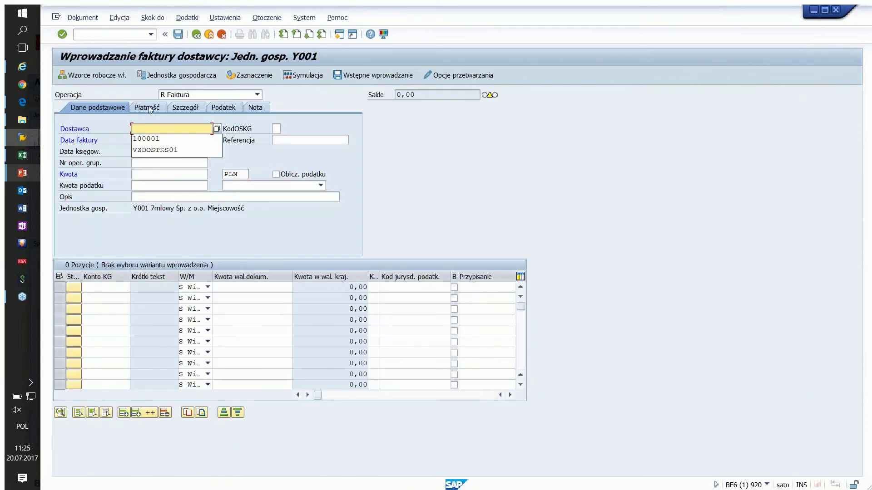
click(147, 135)
click(144, 140)
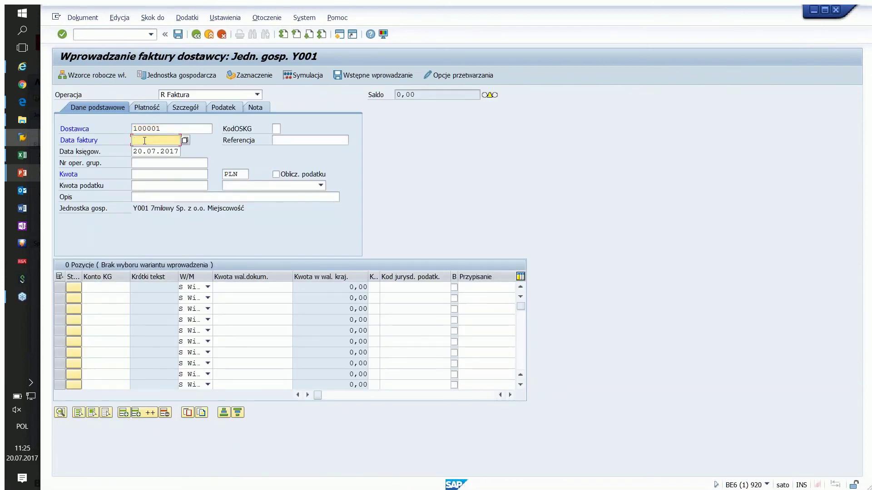
key(Down)
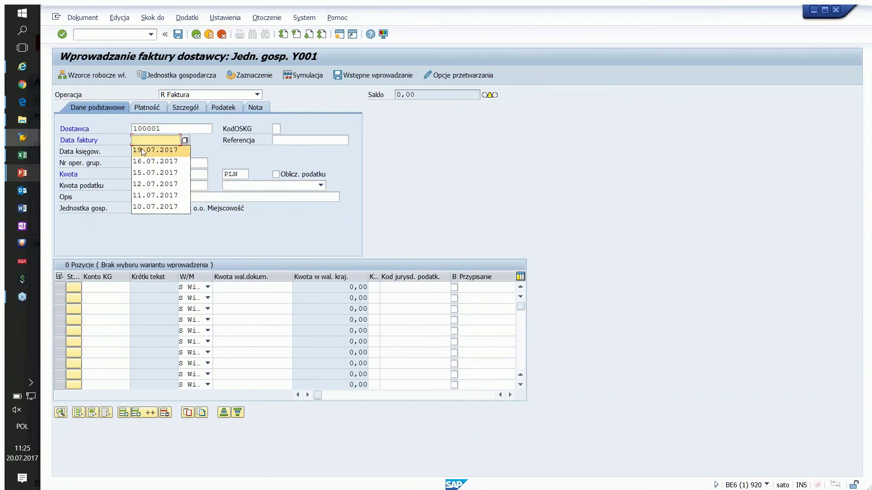
key(Return)
double_click(135, 139)
text(20.07.2017)
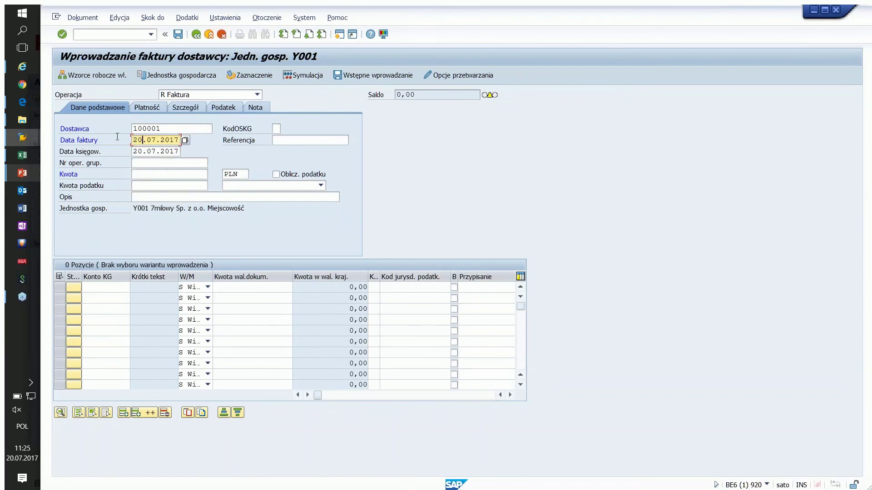
Step: Enter amount 1000 and reference REFERENCJA12
click(141, 174)
text(10000)
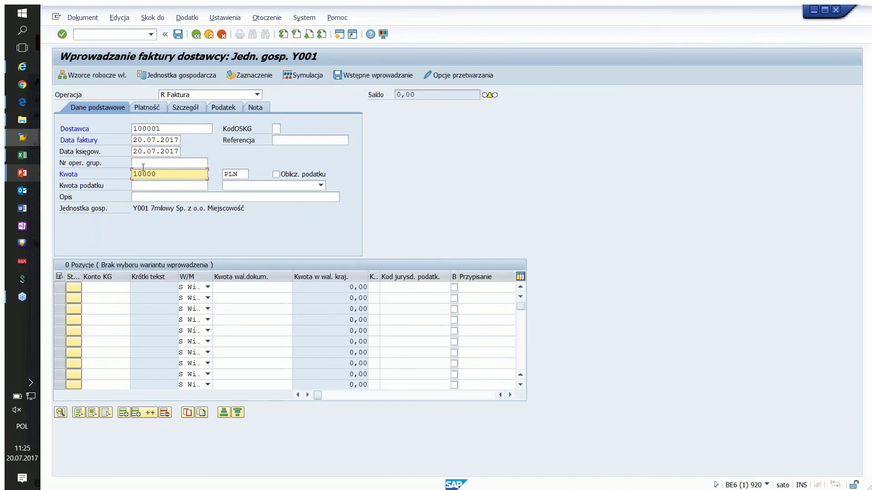
key(BackSpace)
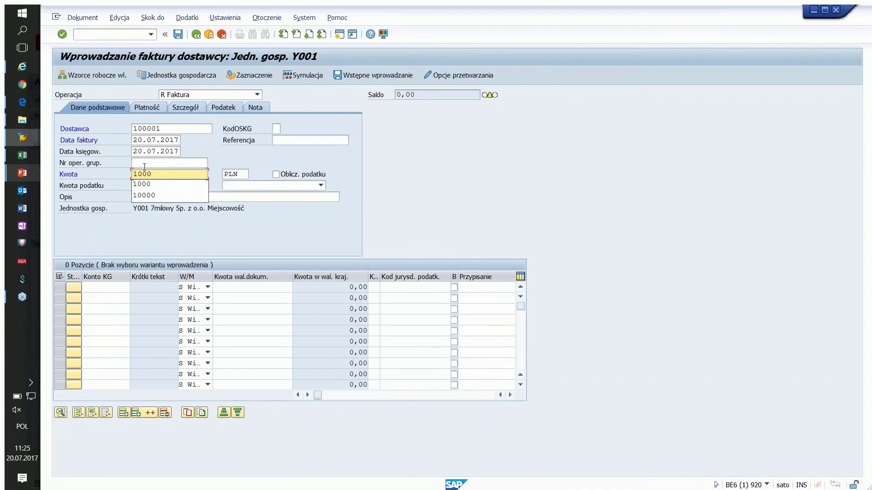
click(290, 141)
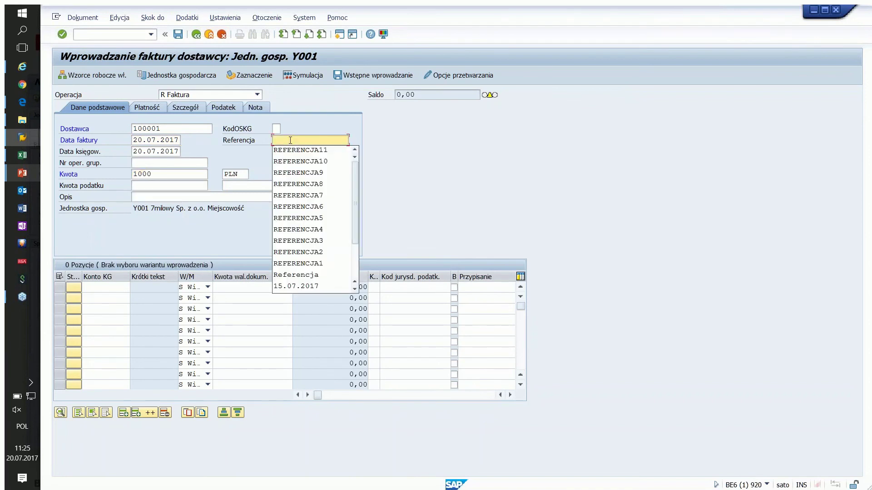
click(313, 150)
key(BackSpace)
text(2)
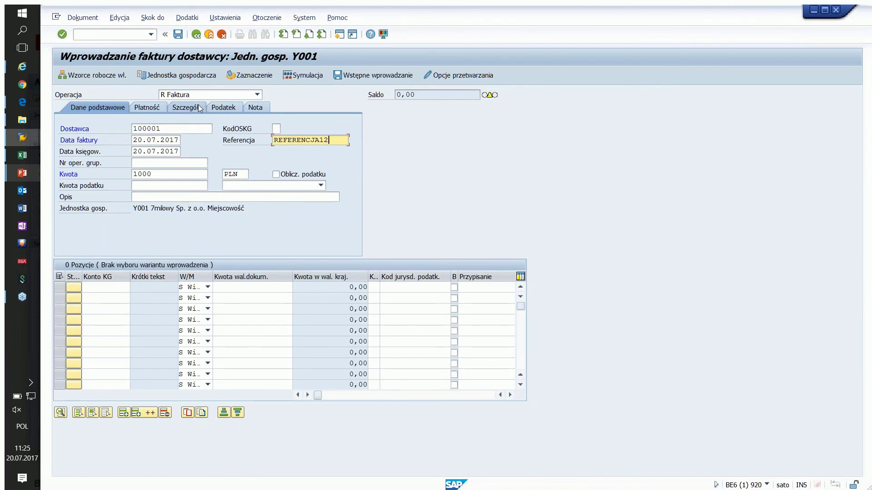
Step: On the Szczegół tab, set the header text to 20.07.2017
click(199, 108)
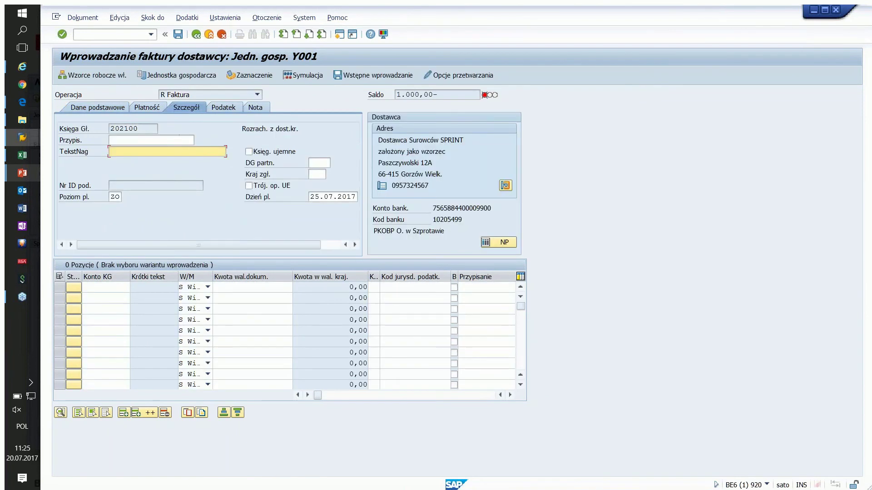
click(159, 148)
click(121, 159)
key(shift+Left)
key(shift+Left)
text(20)
Step: Add a G/L line for account 130000 at 1.000,00 to balance the invoice, then attempt posting
click(96, 108)
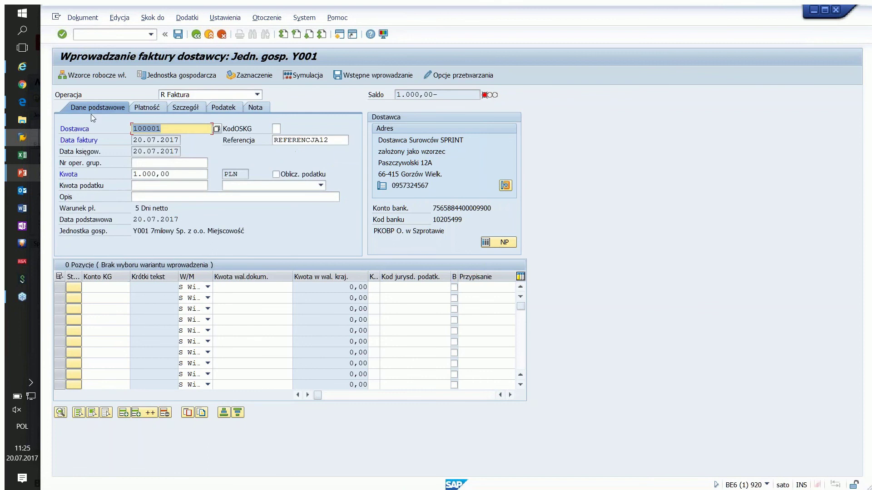
click(95, 287)
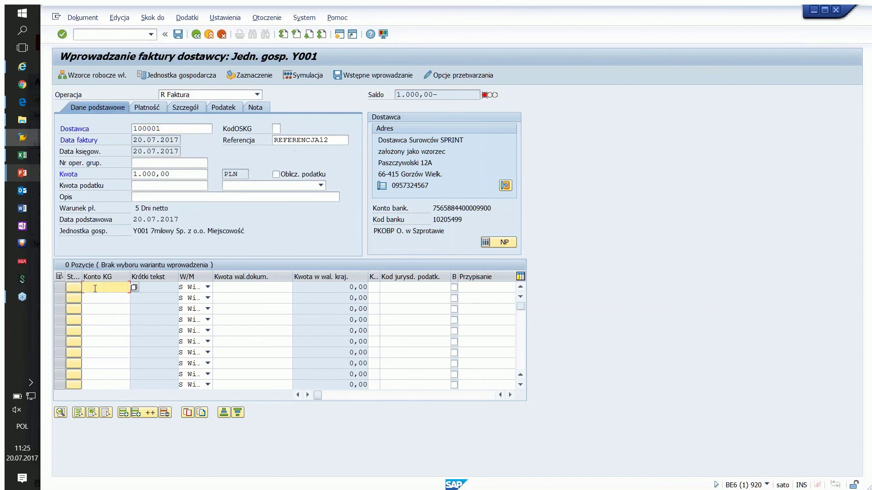
click(125, 296)
click(220, 287)
text(1.000)
key(Return)
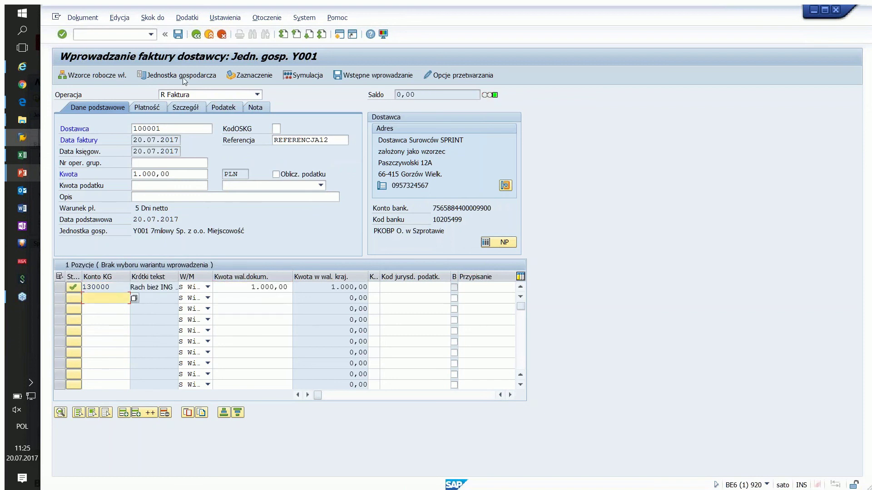
click(178, 35)
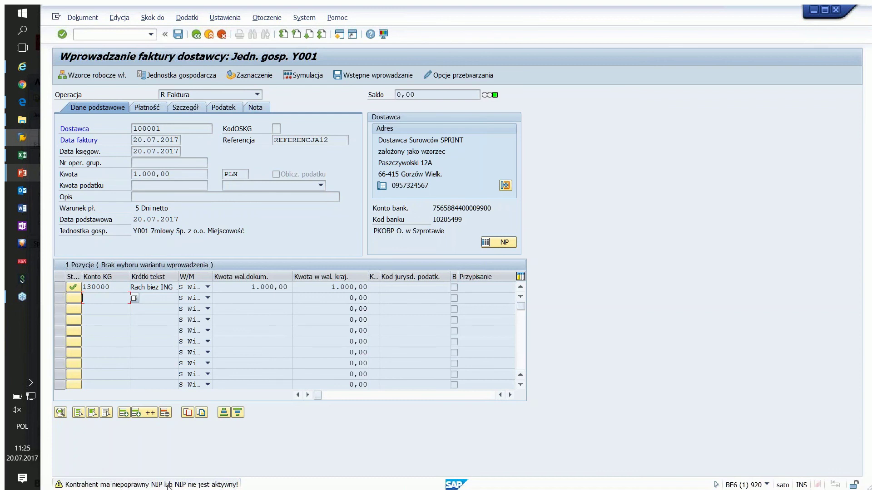
Step: Highlight the vendor, accept the NIP warning and post the 1.000,00 invoice
click(163, 130)
drag(163, 129, 124, 129)
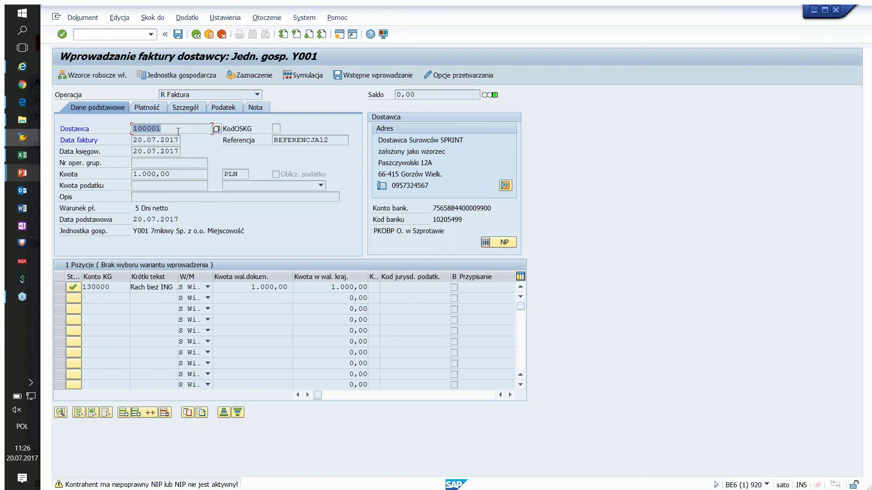
key(Return)
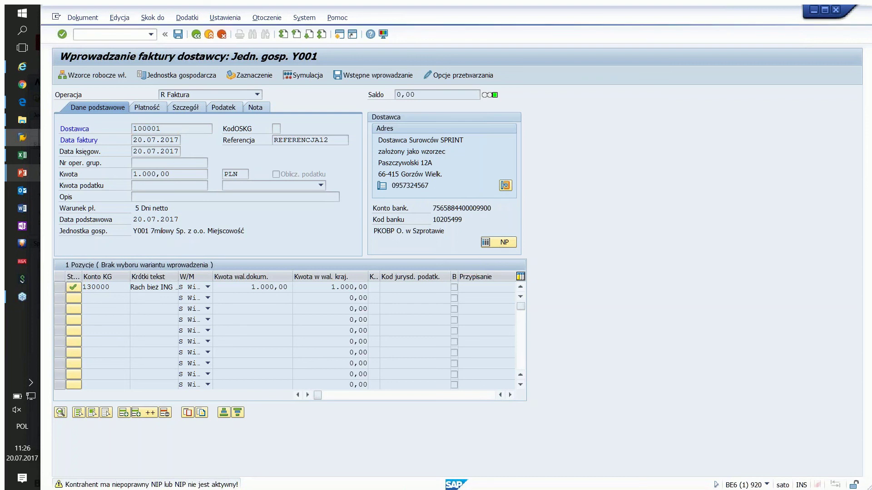
key(ctrl+s)
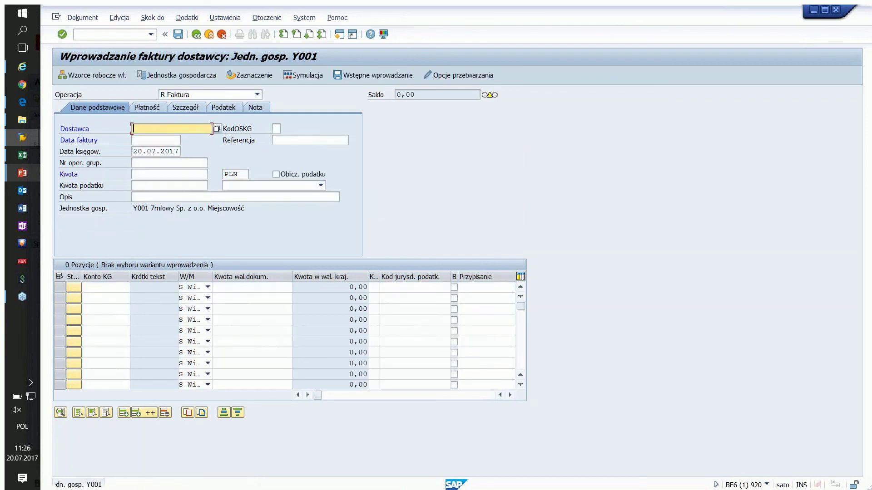
key(alt+Tab)
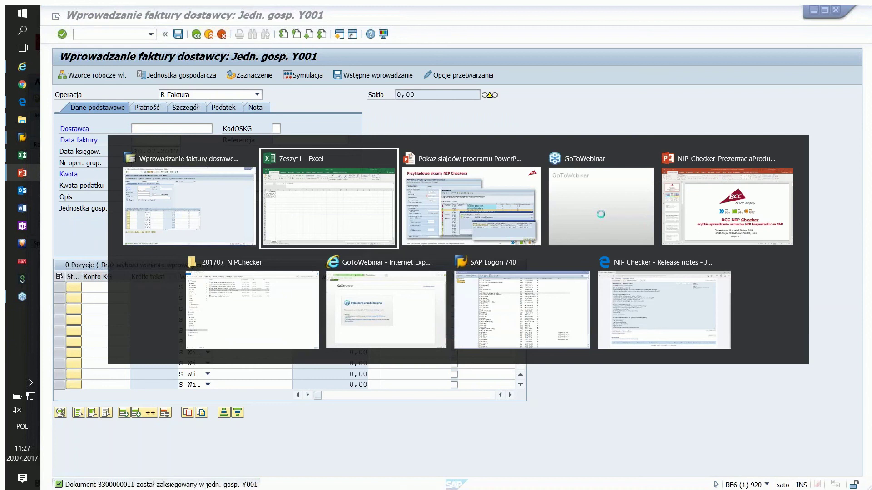
Step: Switch back to the PowerPoint slideshow and advance to slide 12 on JPK Transfer integration
key(alt+Tab)
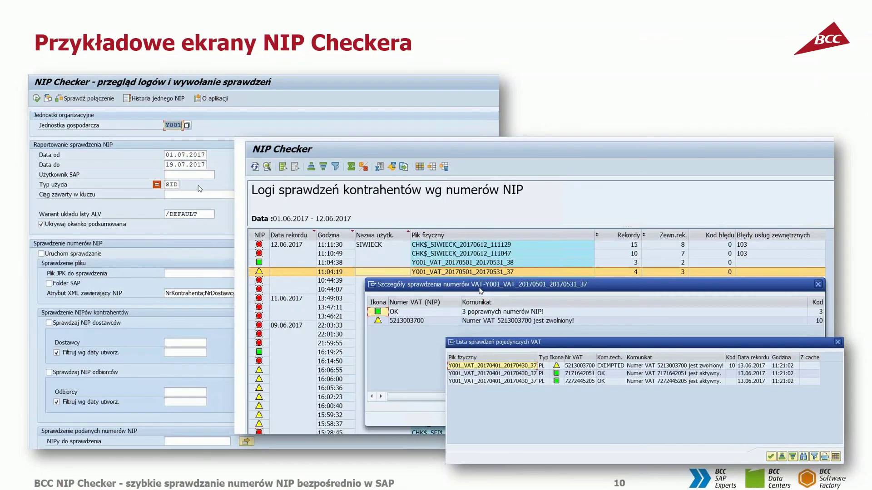
key(Right)
key(Right)
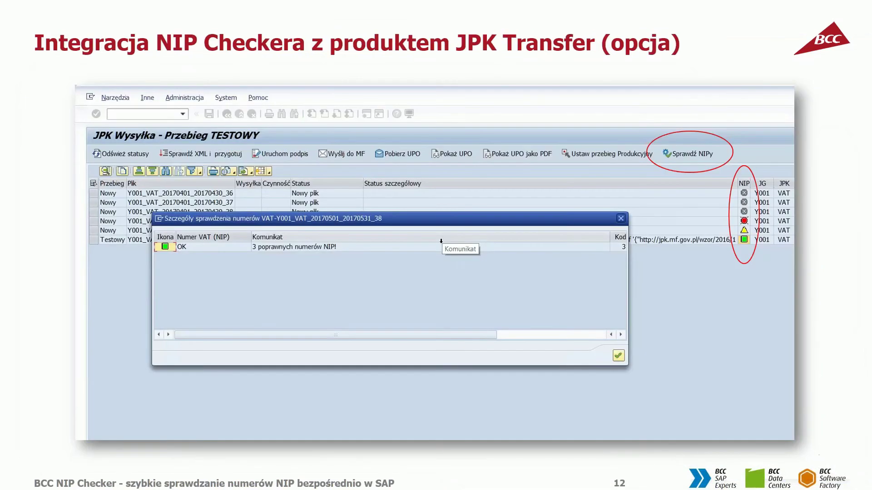